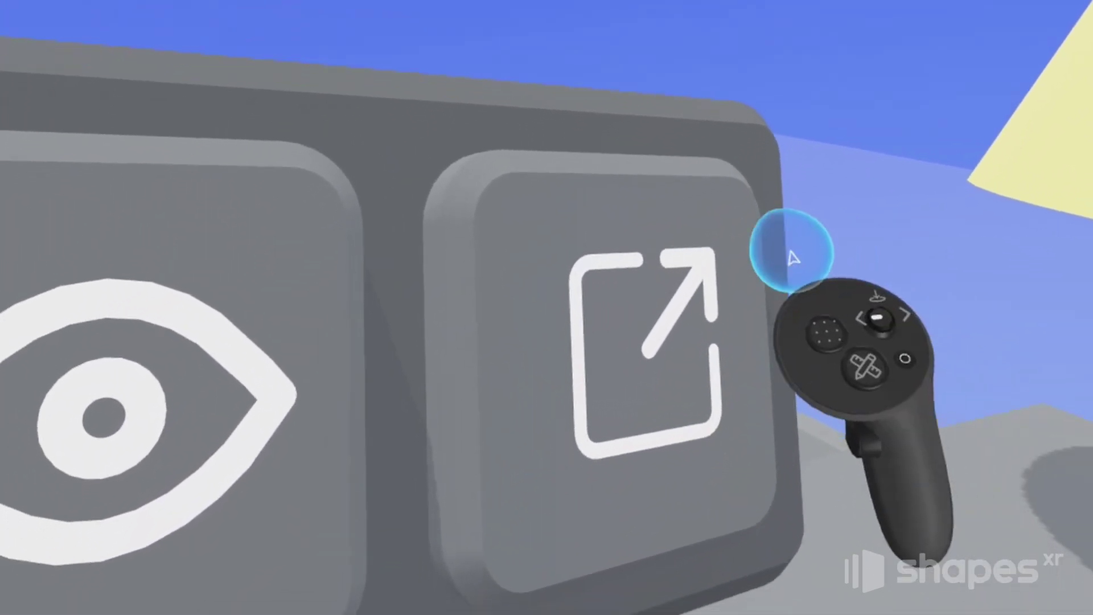
- Group the external-link button with its icon, and group the eye button with its icon
click(751, 240)
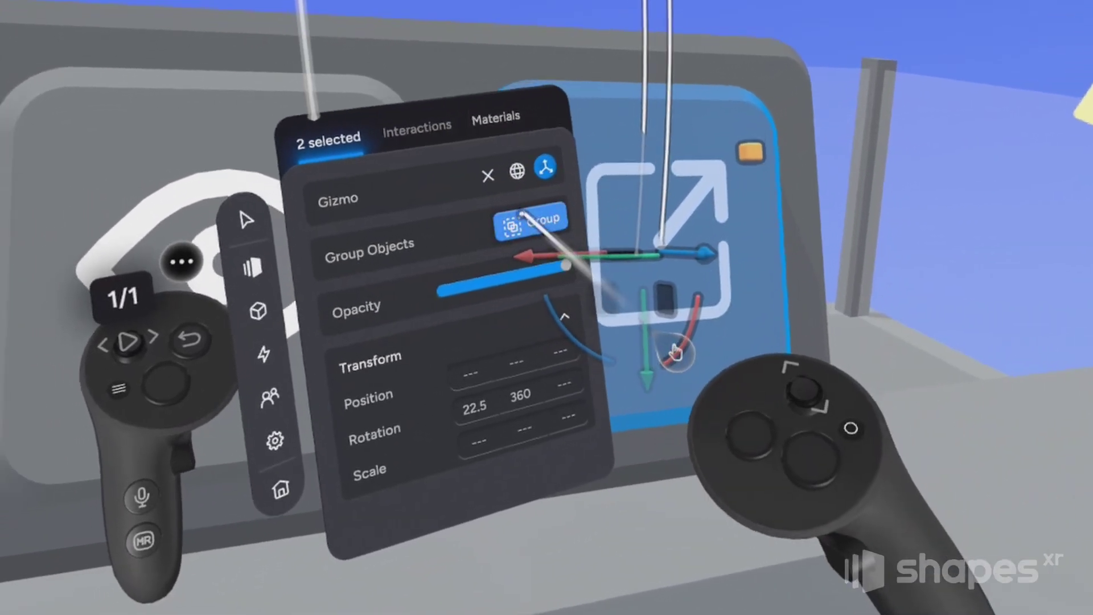
click(683, 479)
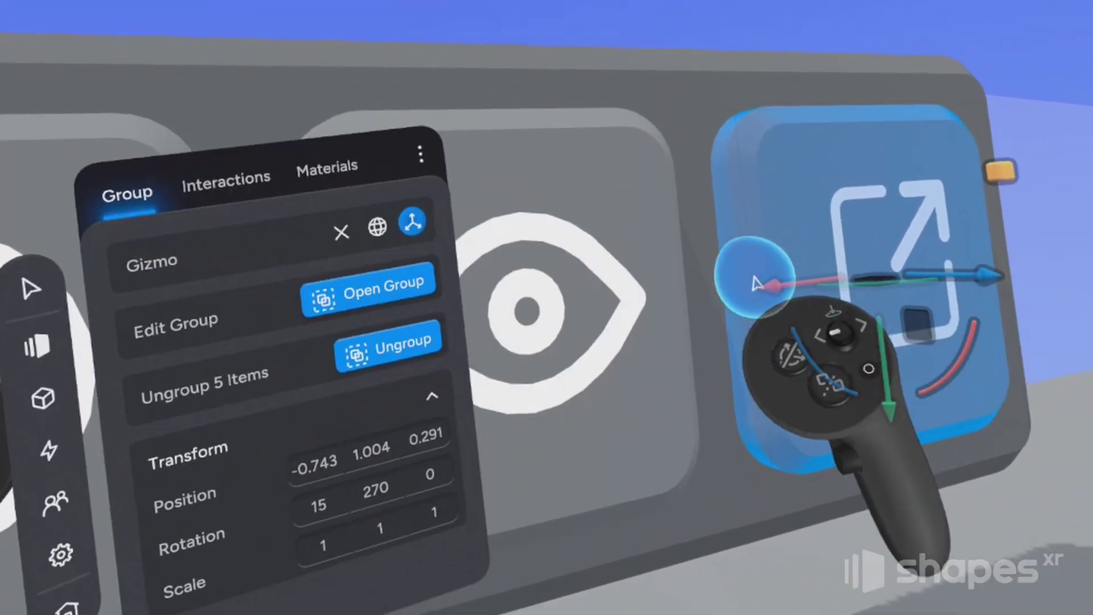
click(651, 281)
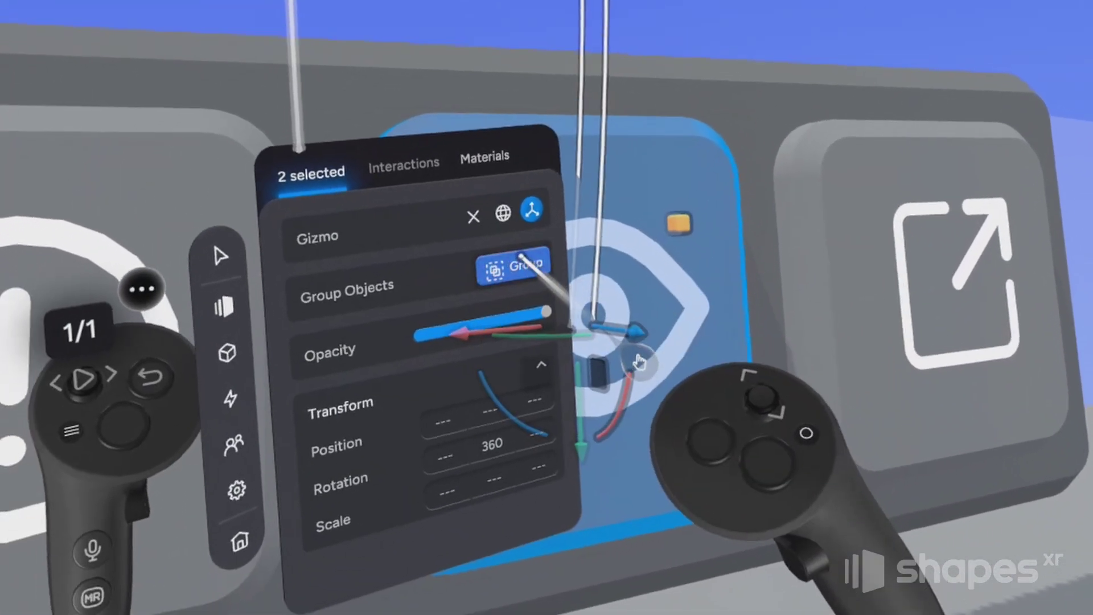
click(516, 262)
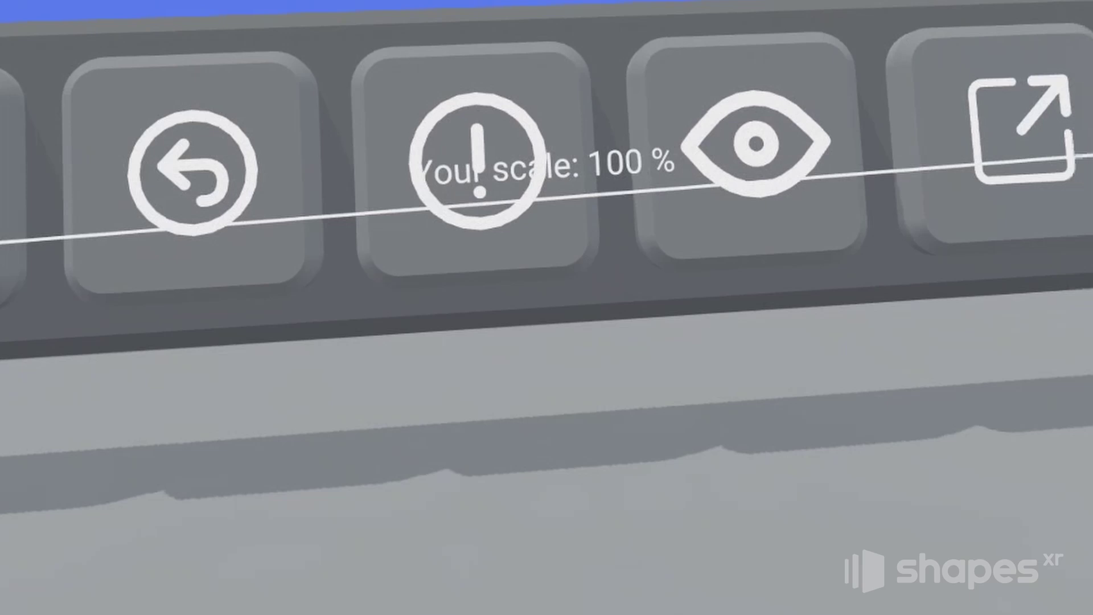
scroll(547, 199, down, 5)
scroll(609, 293, down, 2)
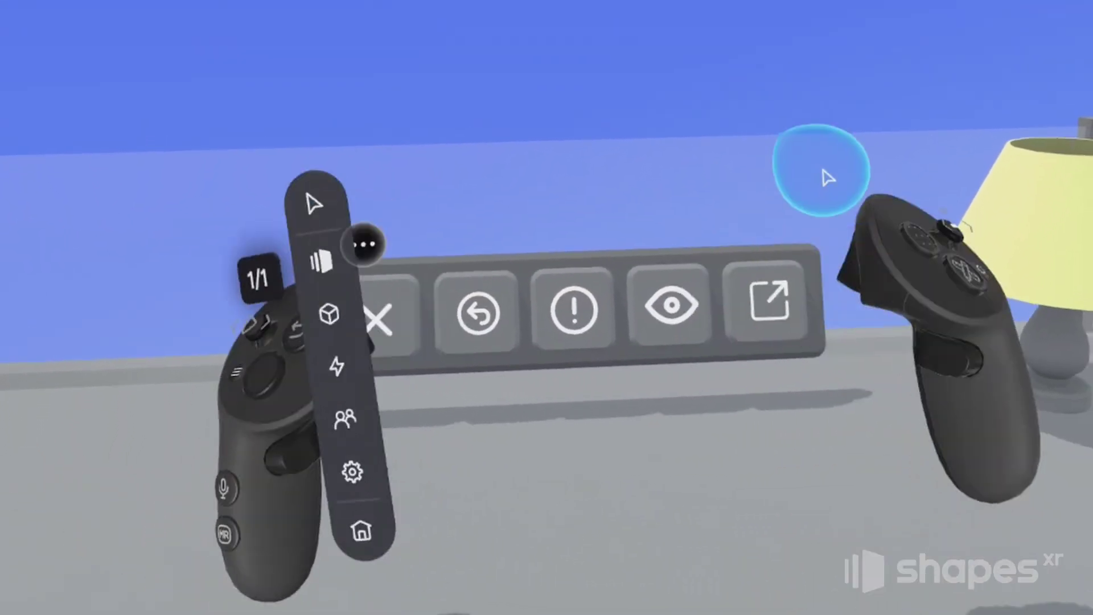
- Duplicate the only scene three times to make four scenes, and return to scene 1
scroll(844, 294, up, 2)
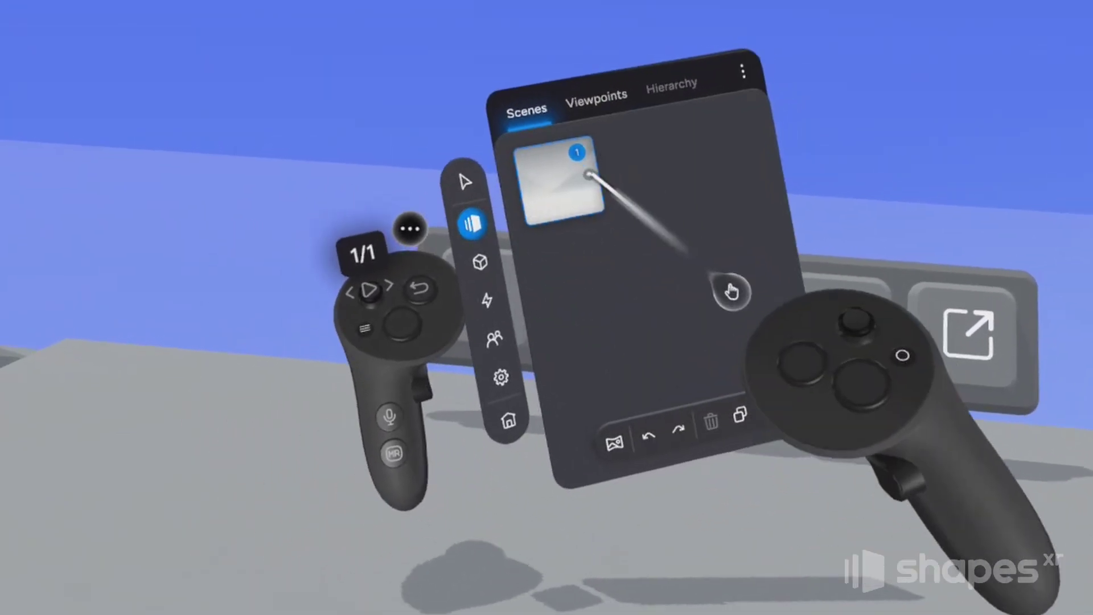
click(701, 408)
click(699, 427)
click(700, 427)
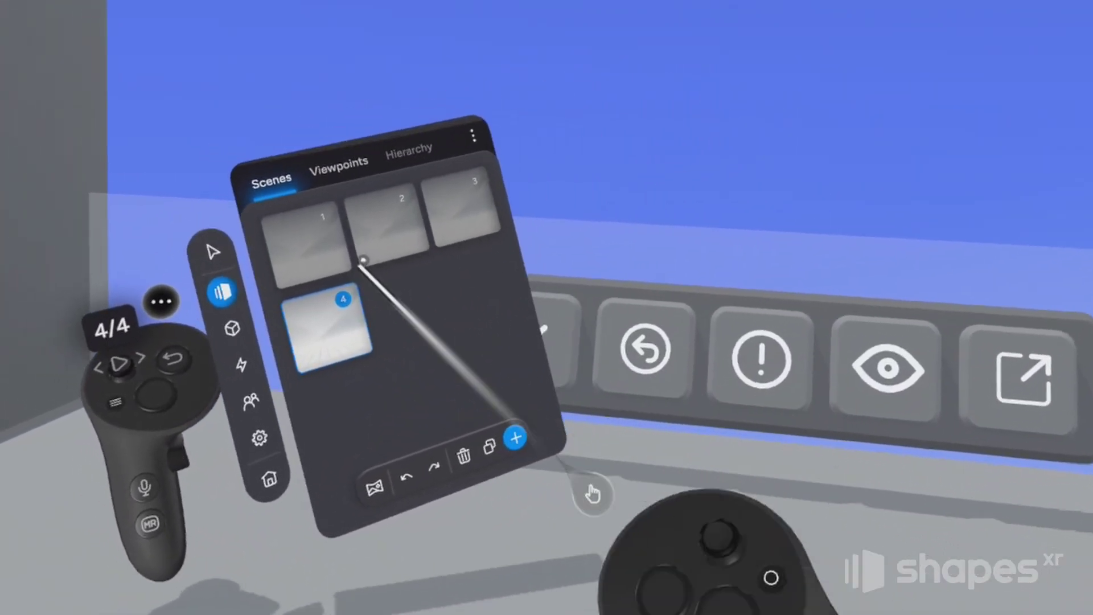
click(385, 228)
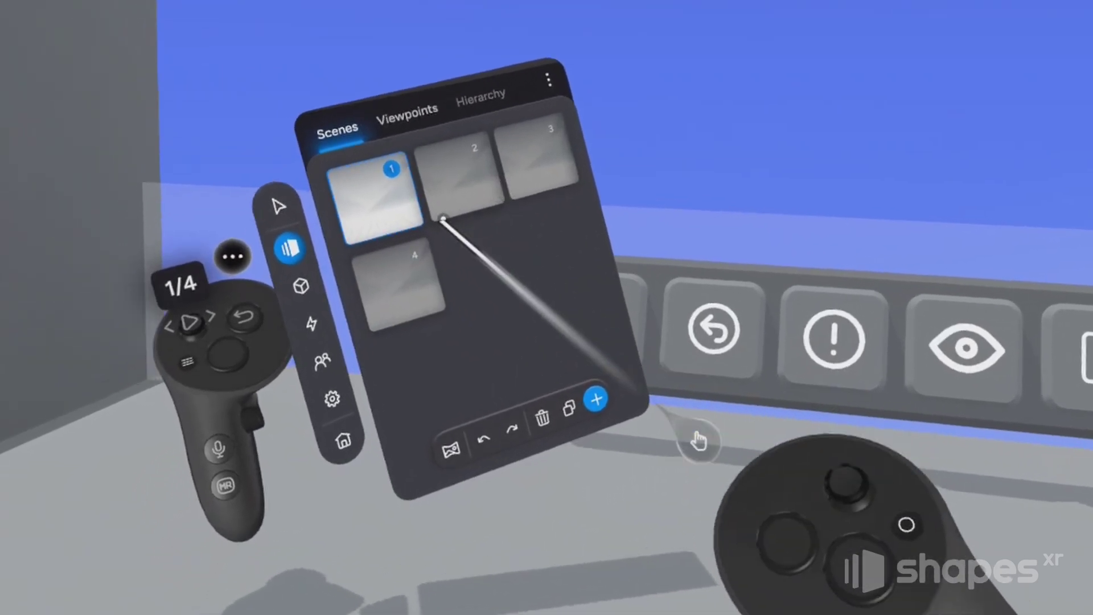
- In scene 2, slightly enlarge the external-link button and paint it blue
drag(722, 401, 903, 414)
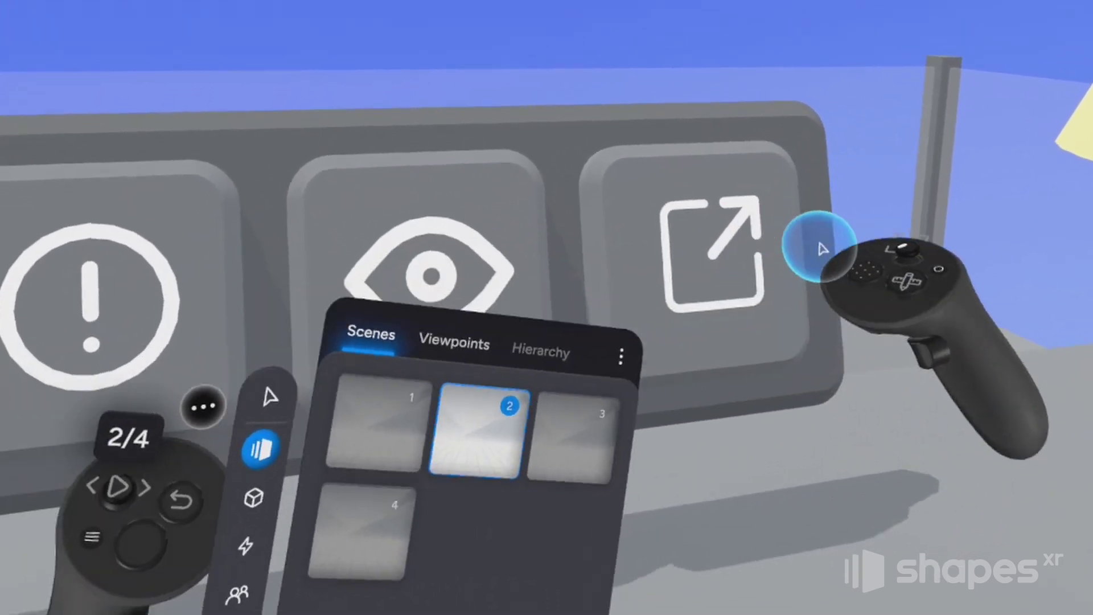
drag(822, 251, 781, 281)
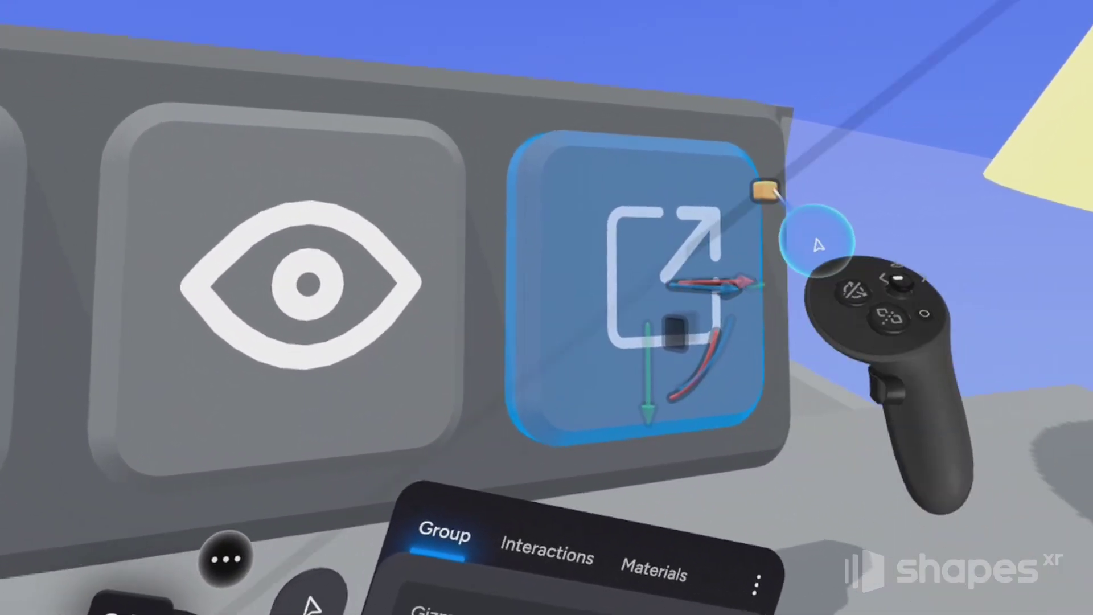
mouse_move(766, 191)
mouse_down()
mouse_move(759, 207)
mouse_move(776, 194)
mouse_up()
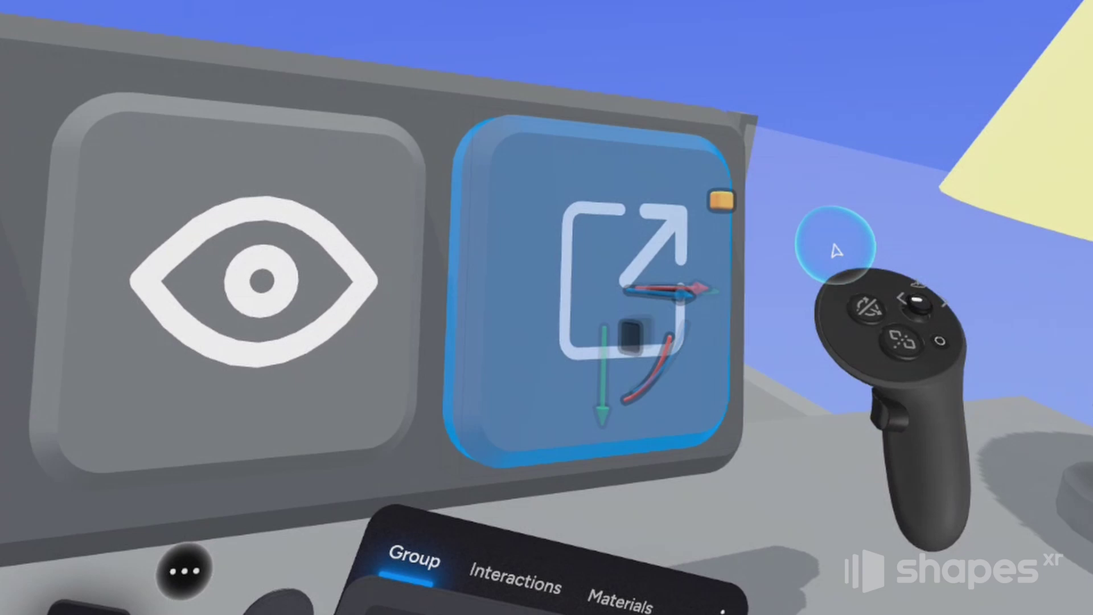
drag(836, 251, 802, 278)
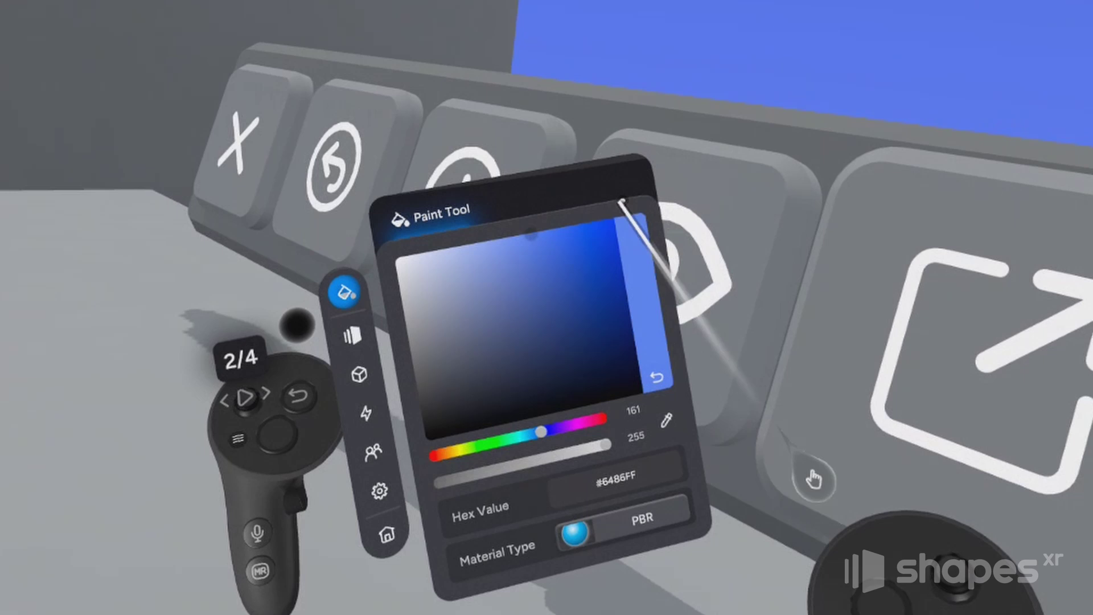
click(860, 478)
mouse_move(591, 237)
mouse_down()
mouse_move(1088, 362)
mouse_move(909, 327)
mouse_up()
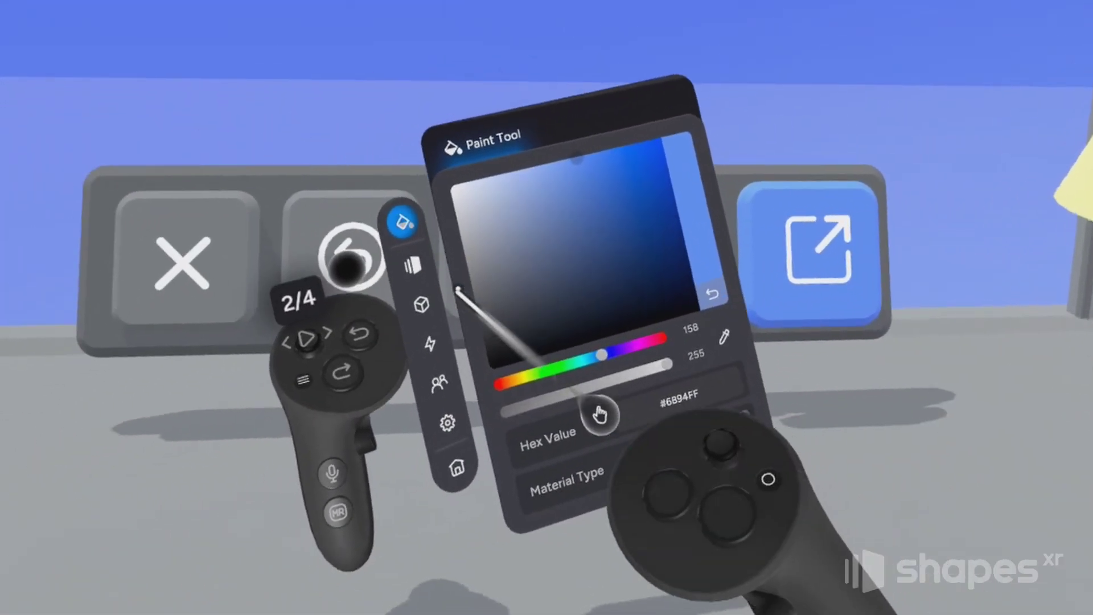
- In scene 3, slightly shrink the grouped external-link button
click(470, 246)
click(724, 165)
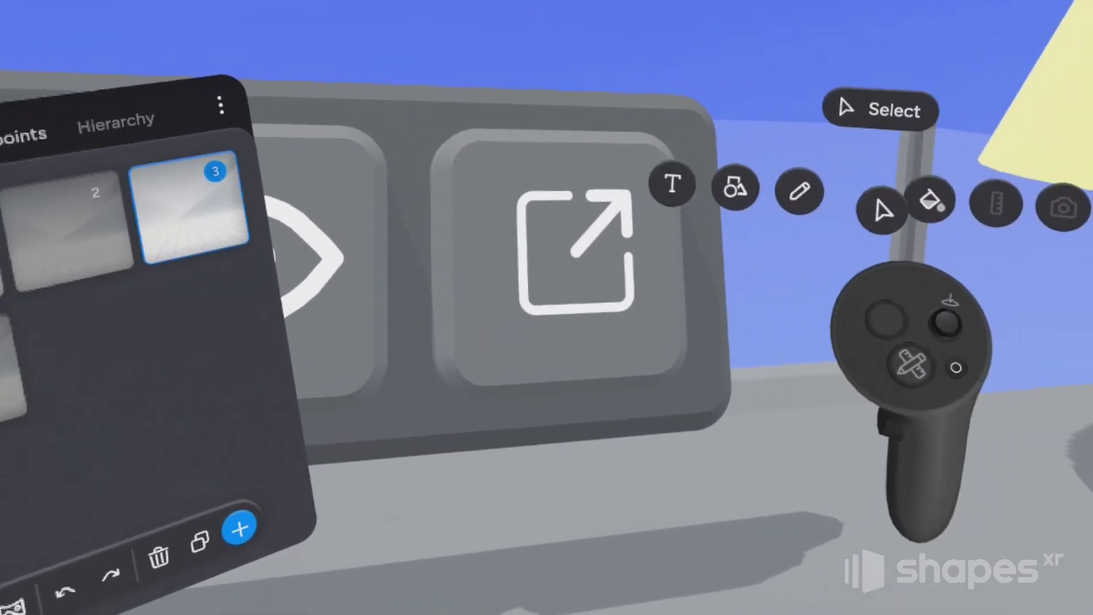
click(885, 210)
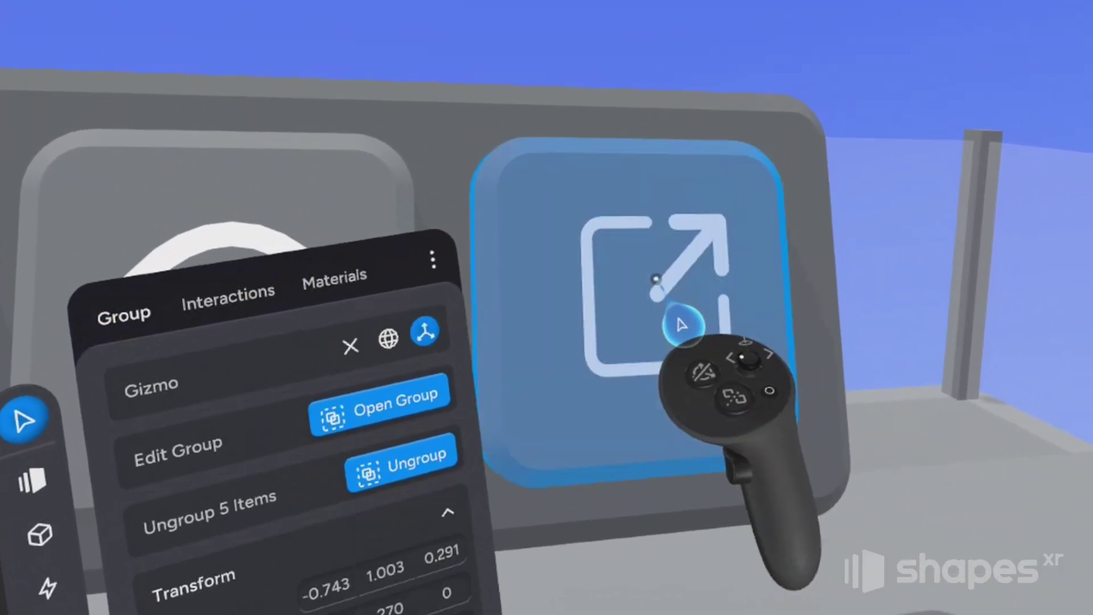
click(683, 325)
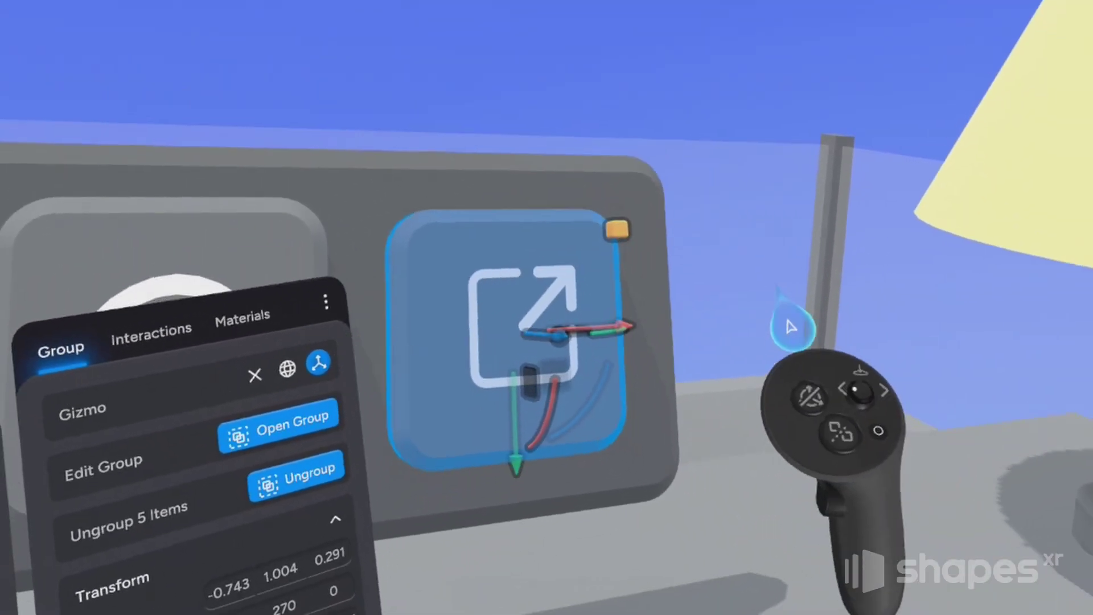
click(920, 337)
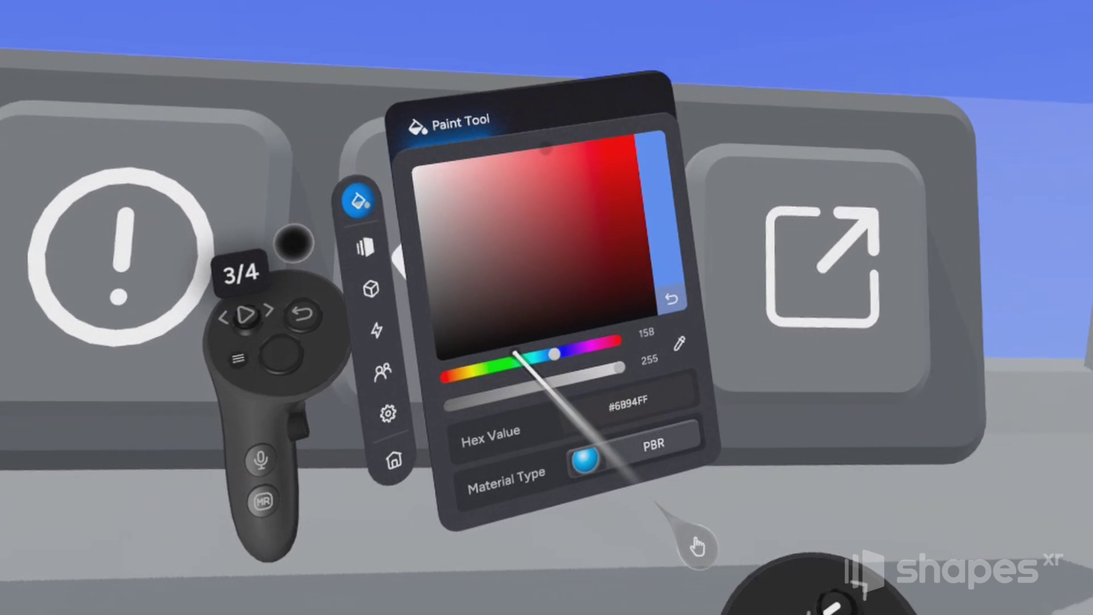
- Choose a green paint colour and apply it to the external-link button in scene 3
click(521, 360)
click(572, 252)
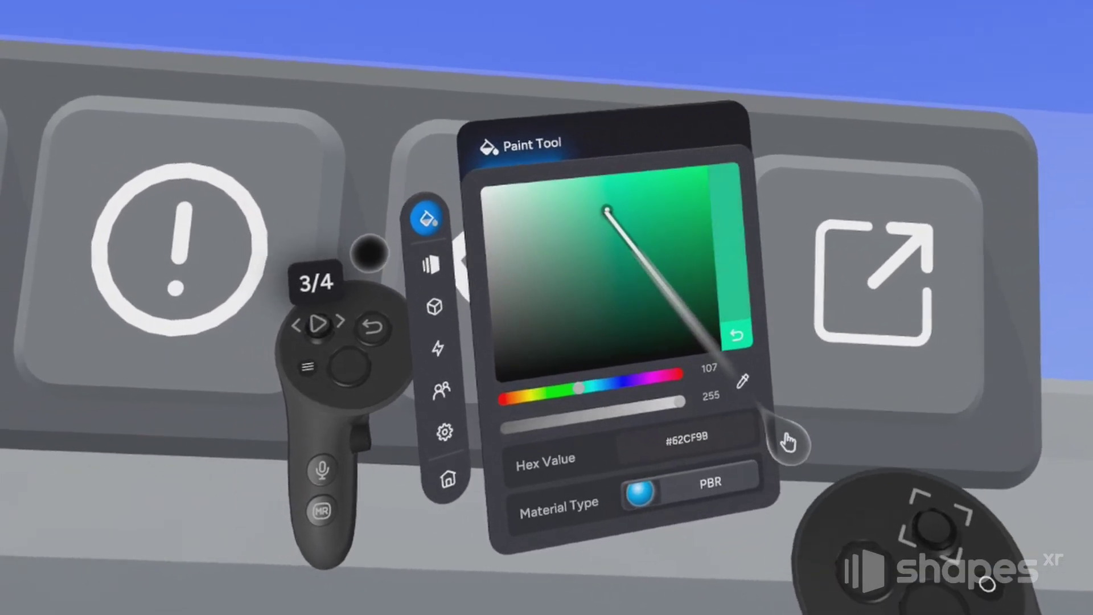
click(866, 296)
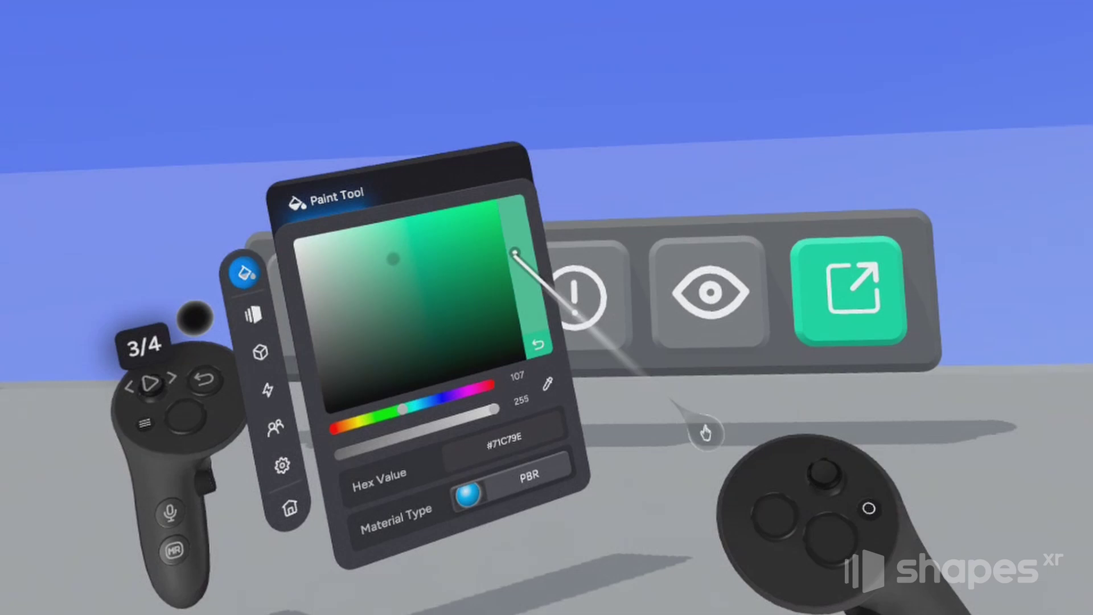
drag(393, 251, 415, 232)
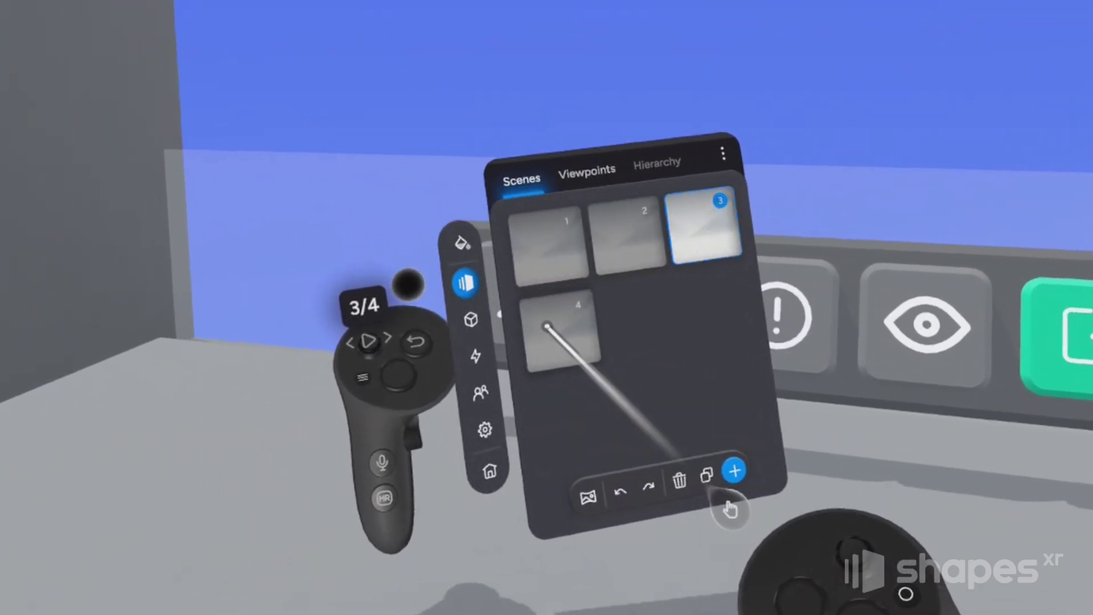
- In scene 4, draw an upright rectangular panel about 0.99 by 0.54 behind the button bar
click(546, 329)
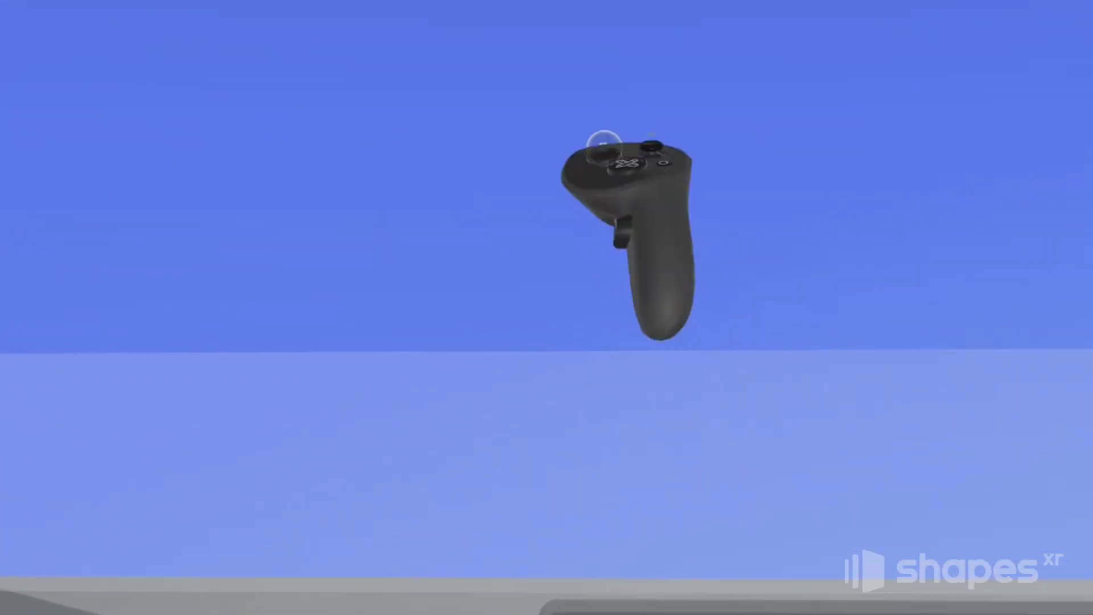
drag(603, 308, 966, 460)
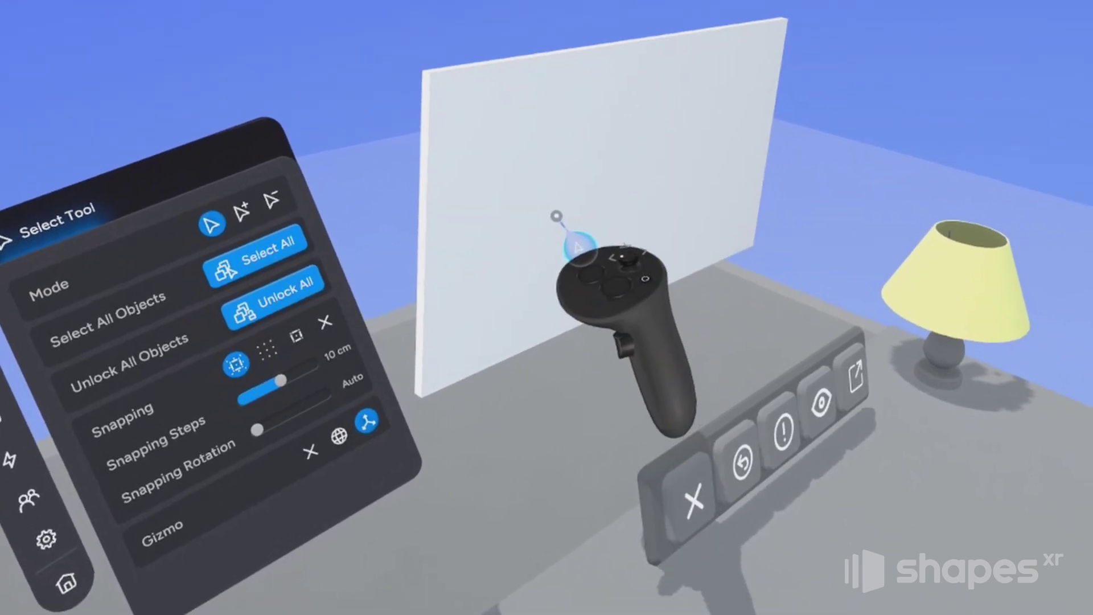
- Bend the white panel by height to -55, make it thinner and round its corners
click(574, 245)
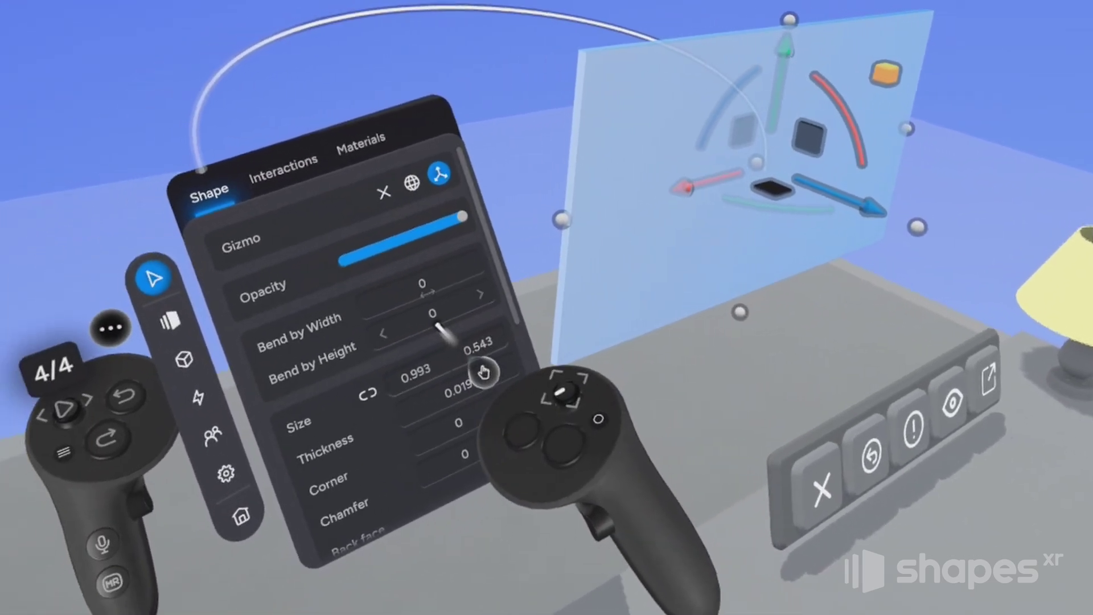
drag(407, 322, 236, 387)
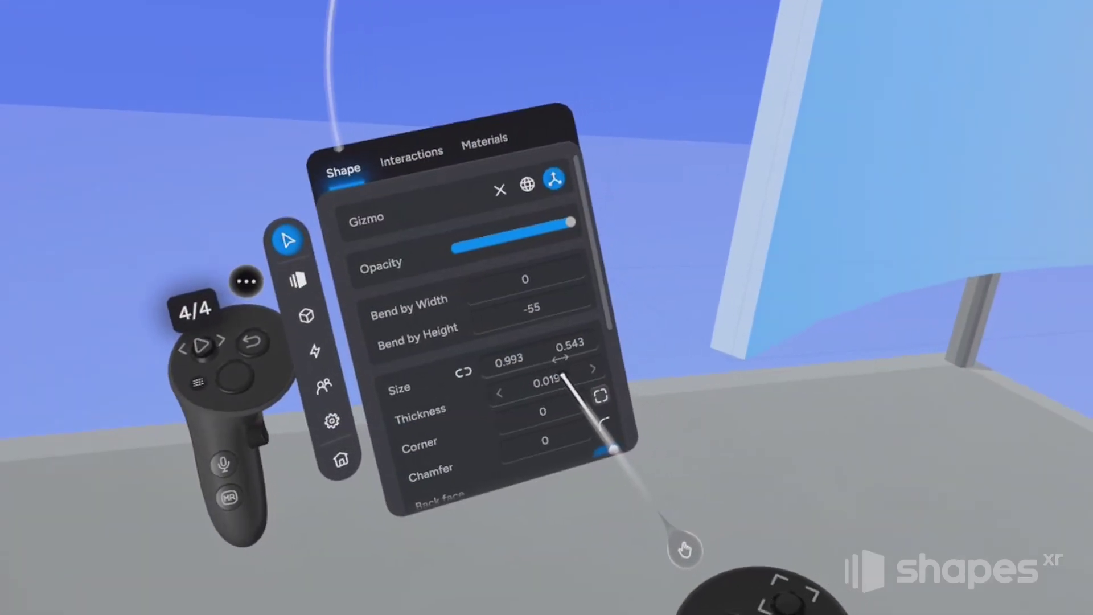
drag(564, 374, 476, 383)
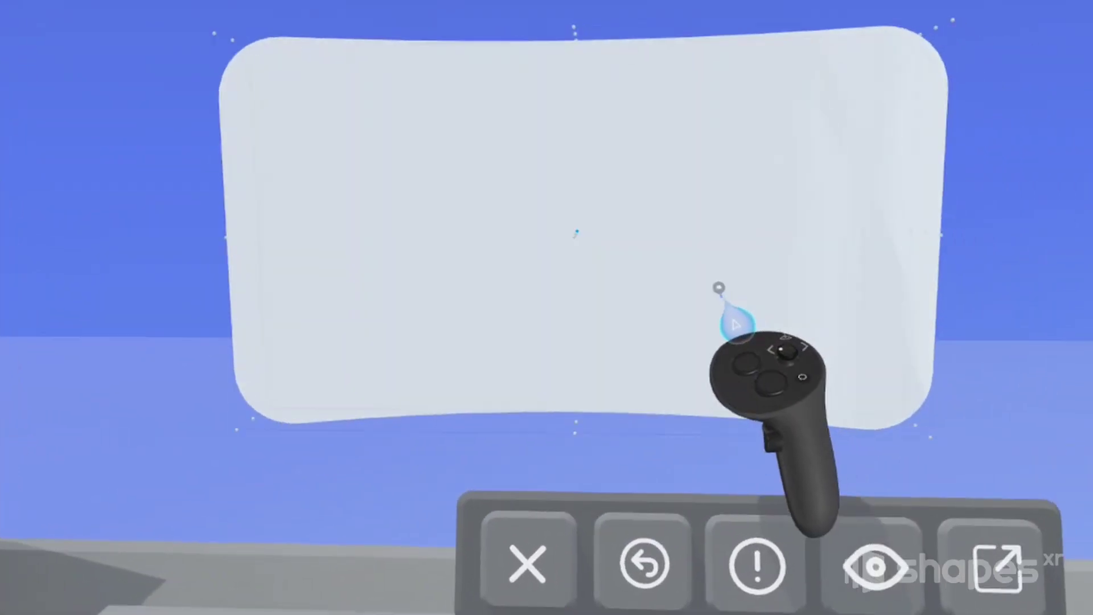
click(576, 233)
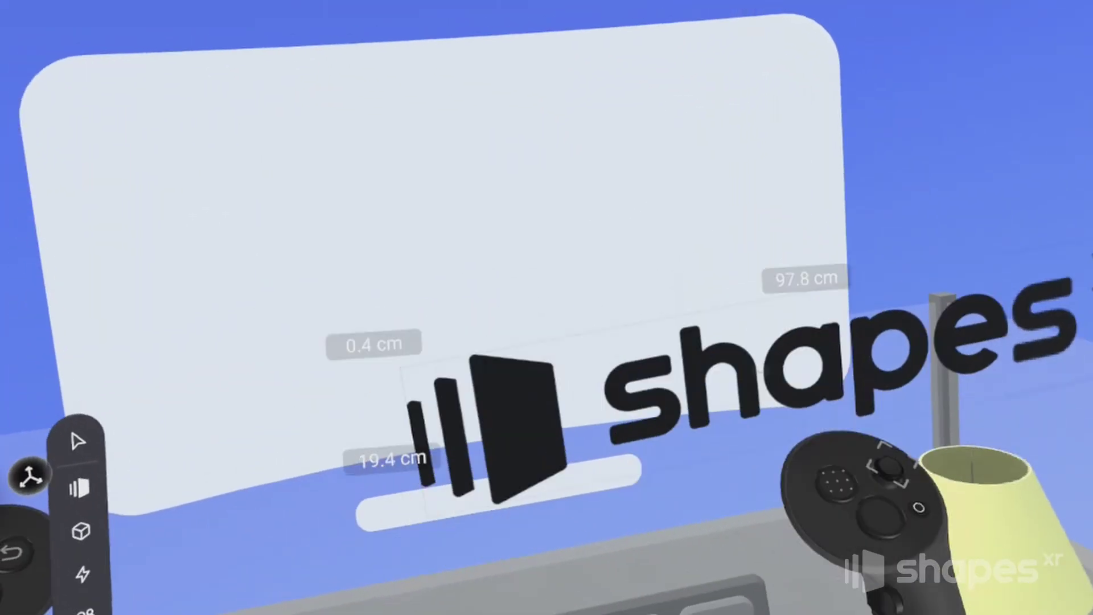
- Place the ShapesXR logo on the front of the curved white panel
drag(760, 371, 636, 323)
middle_drag(788, 230, 996, 456)
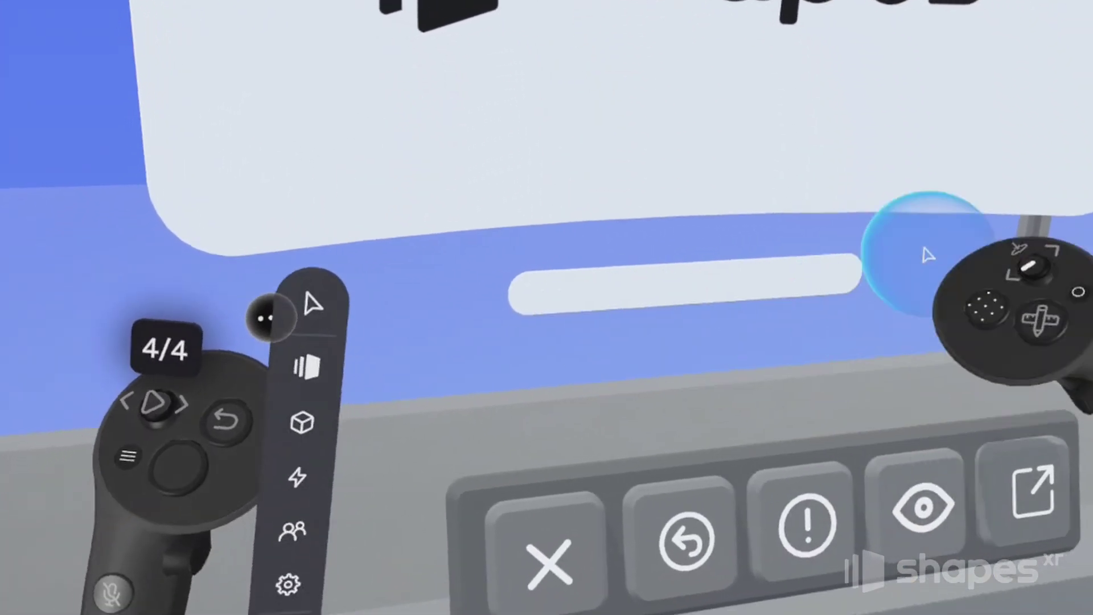
middle_drag(928, 255, 901, 242)
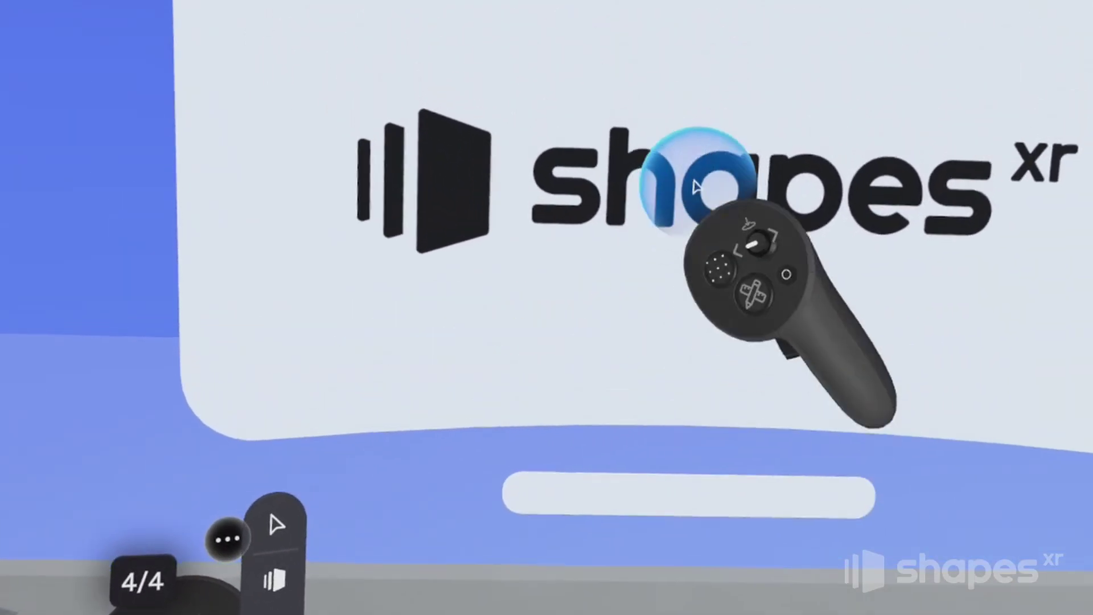
- Group the curved panel, the logo and the rounded bar beneath them
click(696, 187)
click(671, 507)
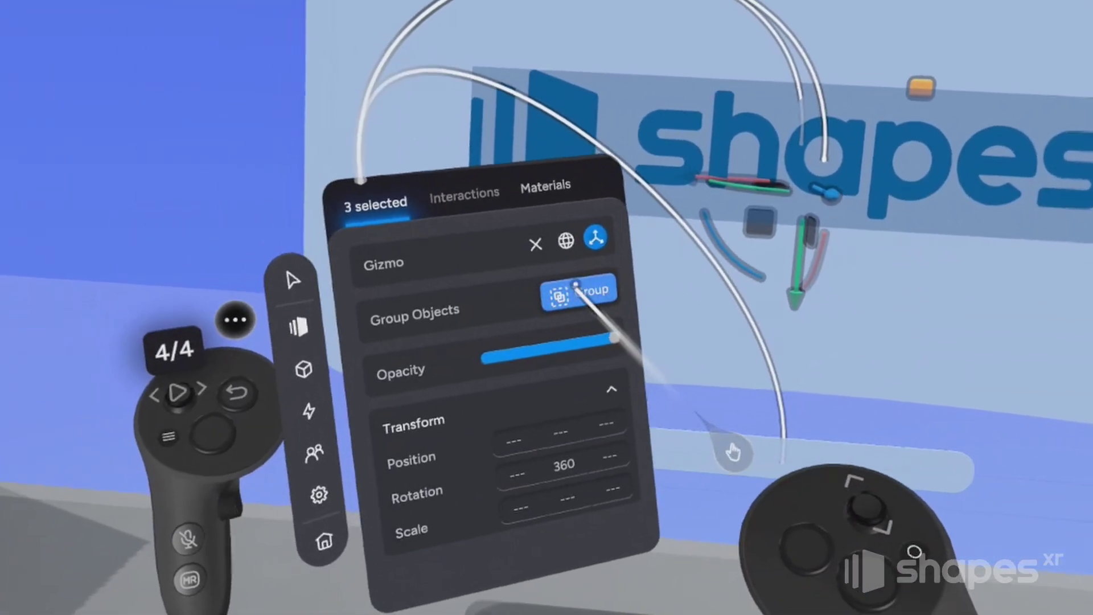
click(577, 284)
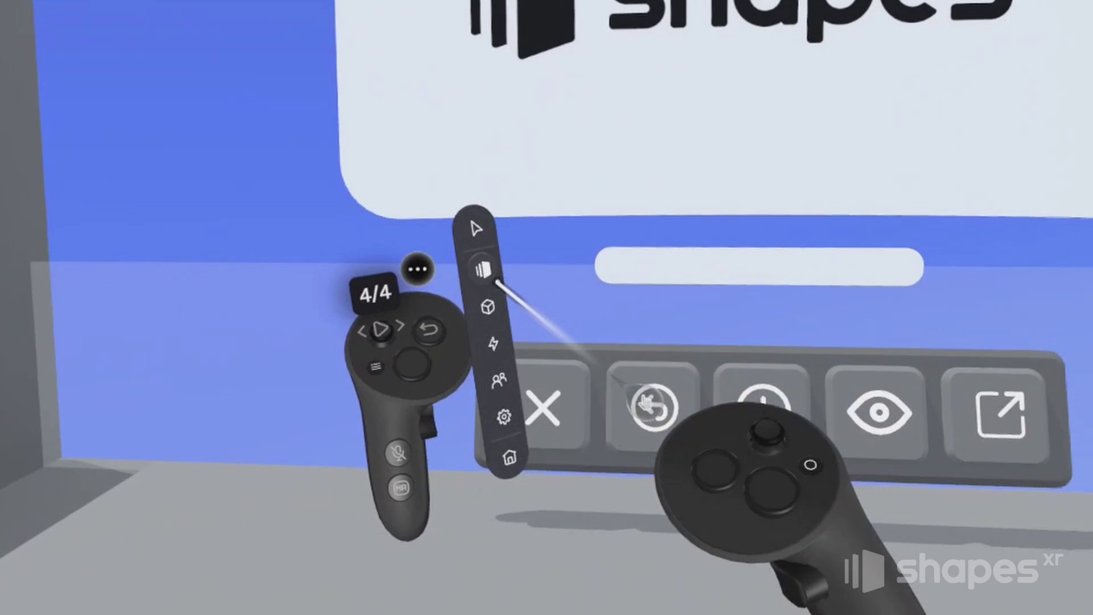
- Go through scenes 1 to 4 in order to check the button's states and the panel
click(507, 271)
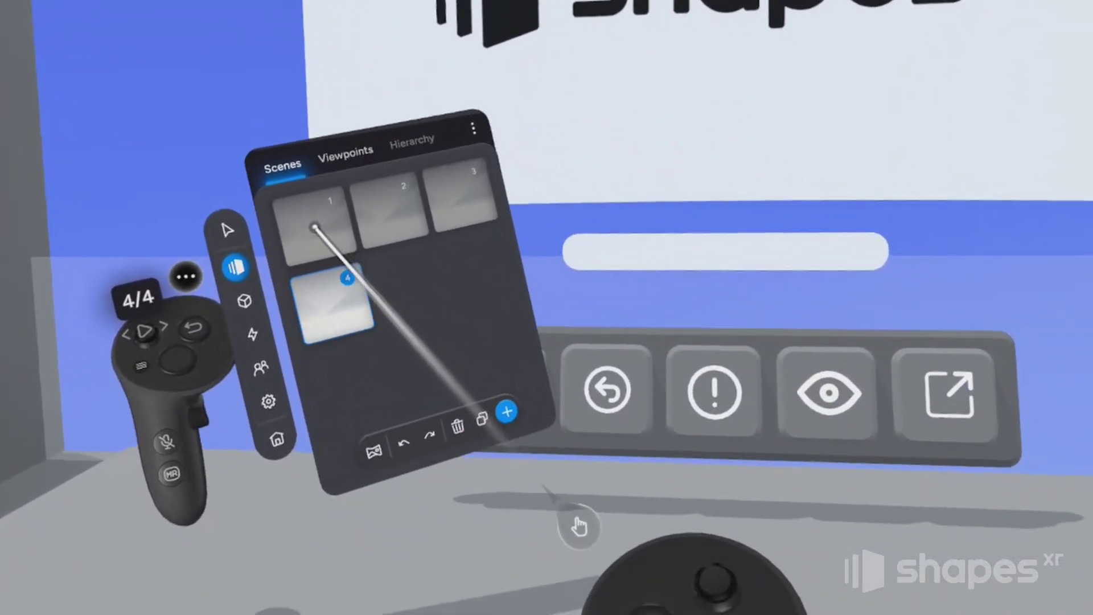
click(487, 273)
click(319, 180)
click(378, 166)
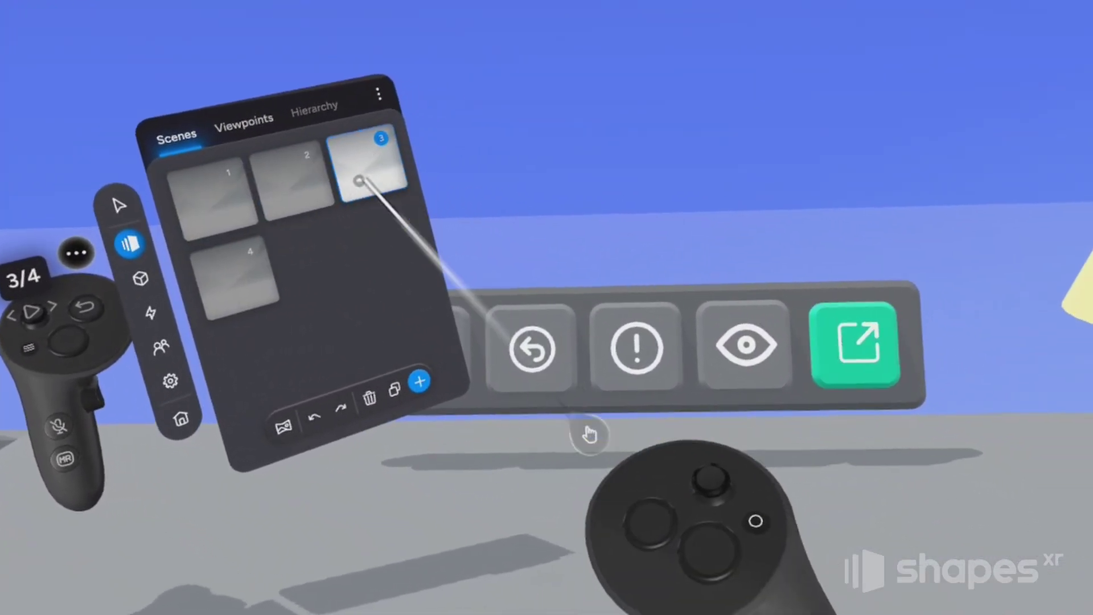
click(233, 272)
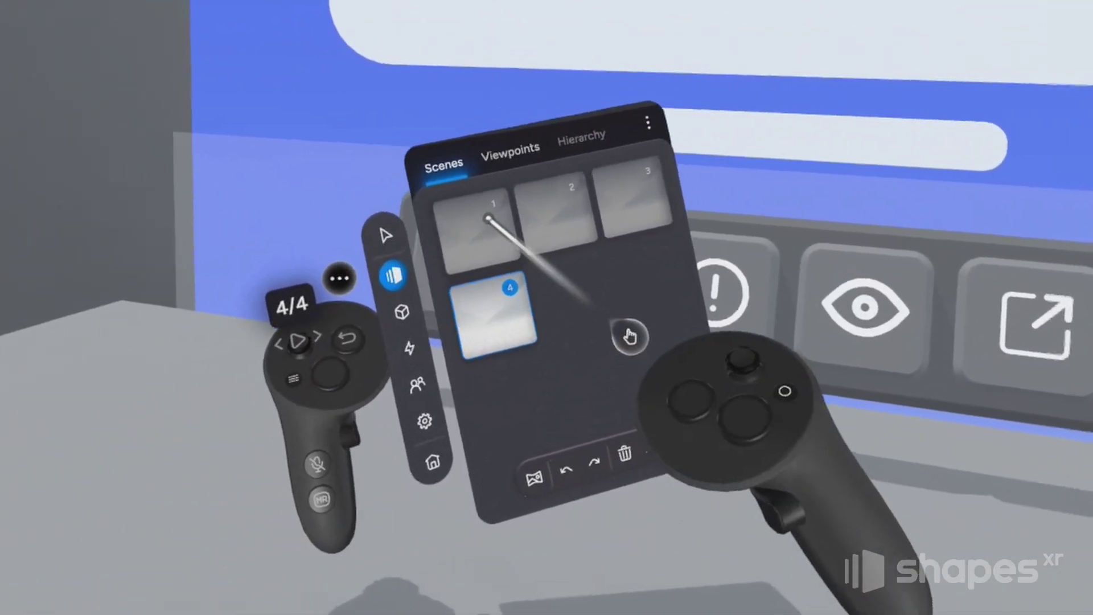
- In scene 1, add a hover-enter interaction to the open-link button that navigates to another scene
click(511, 225)
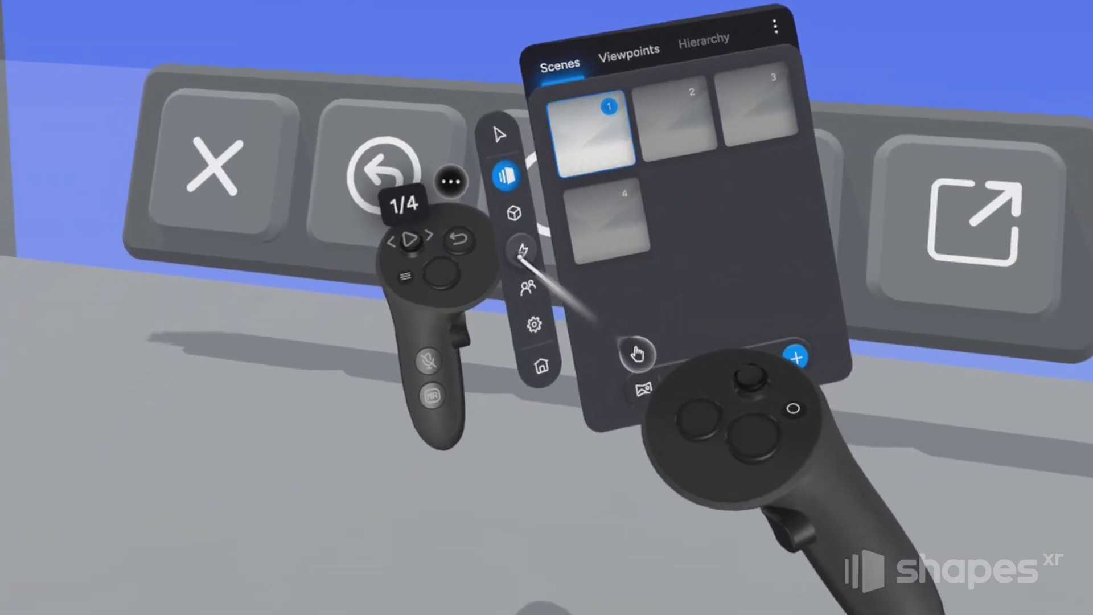
click(521, 251)
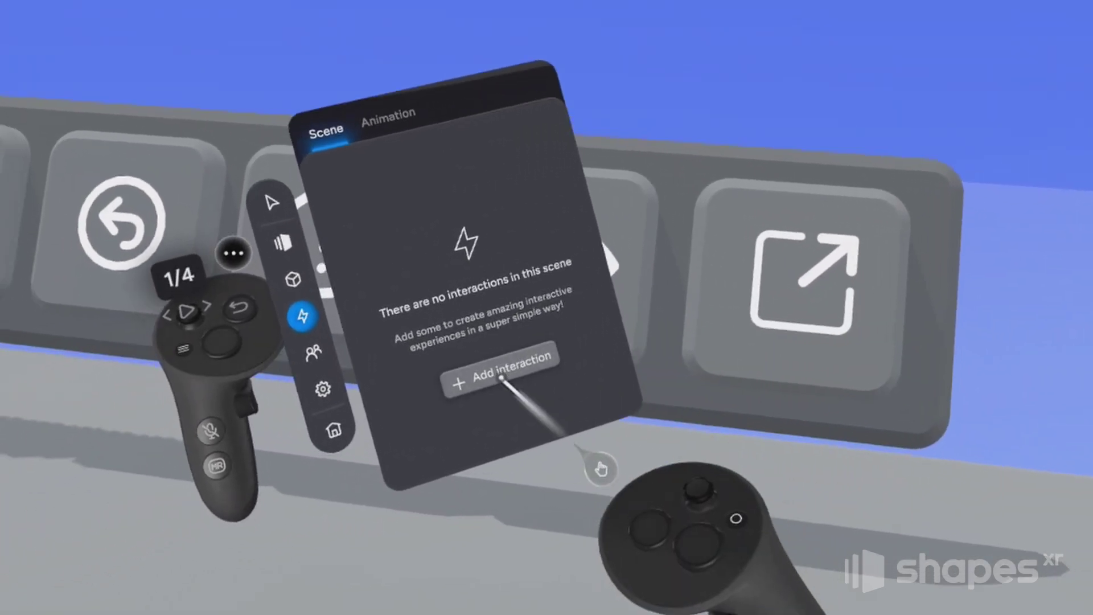
click(500, 380)
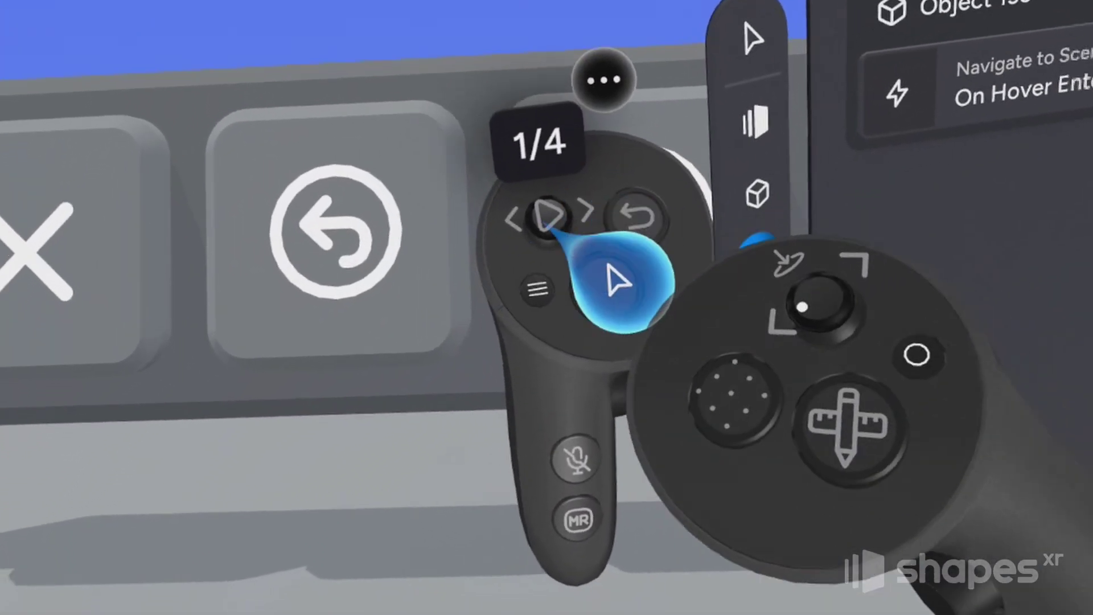
click(563, 198)
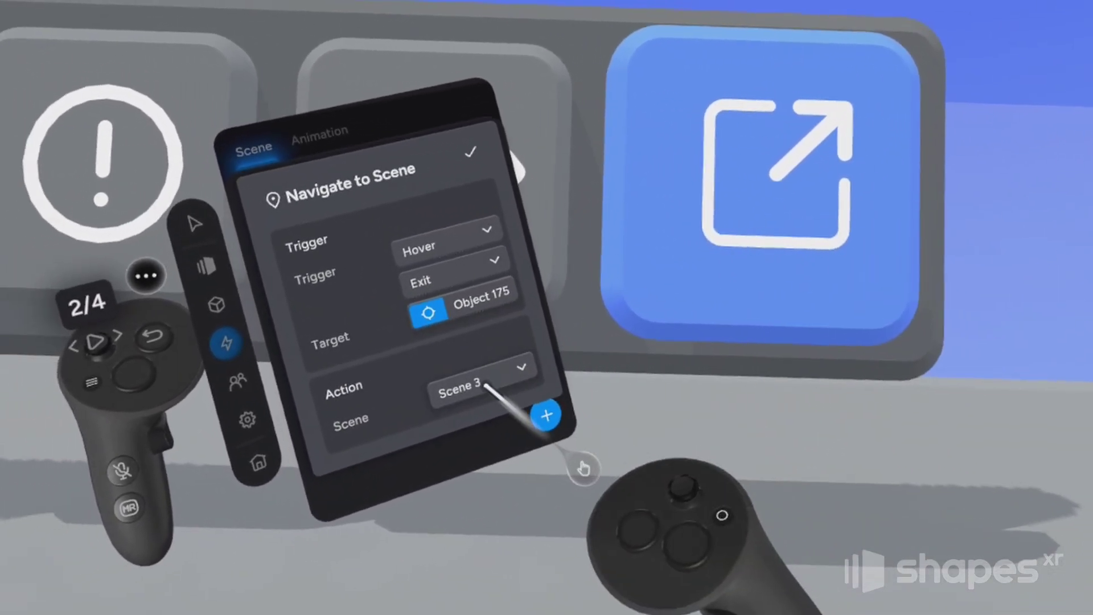
- Choose the destination scene of the open-link button's hover-exit interaction in scene 2
click(439, 389)
click(506, 383)
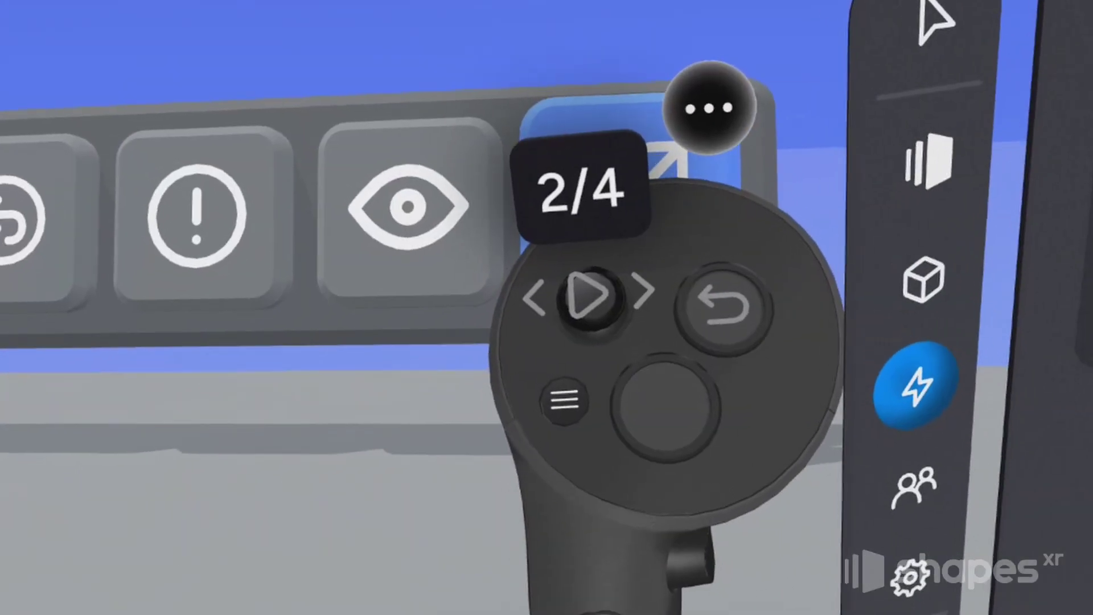
- In scene 3, add an After Delay interaction that navigates to Scene 4
key(Right)
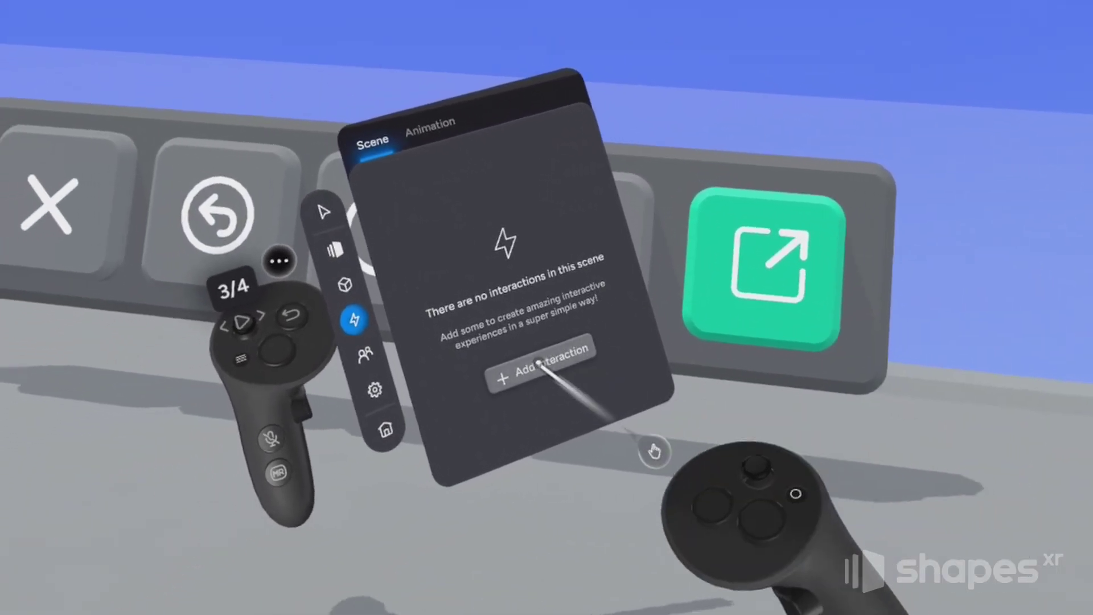
click(488, 356)
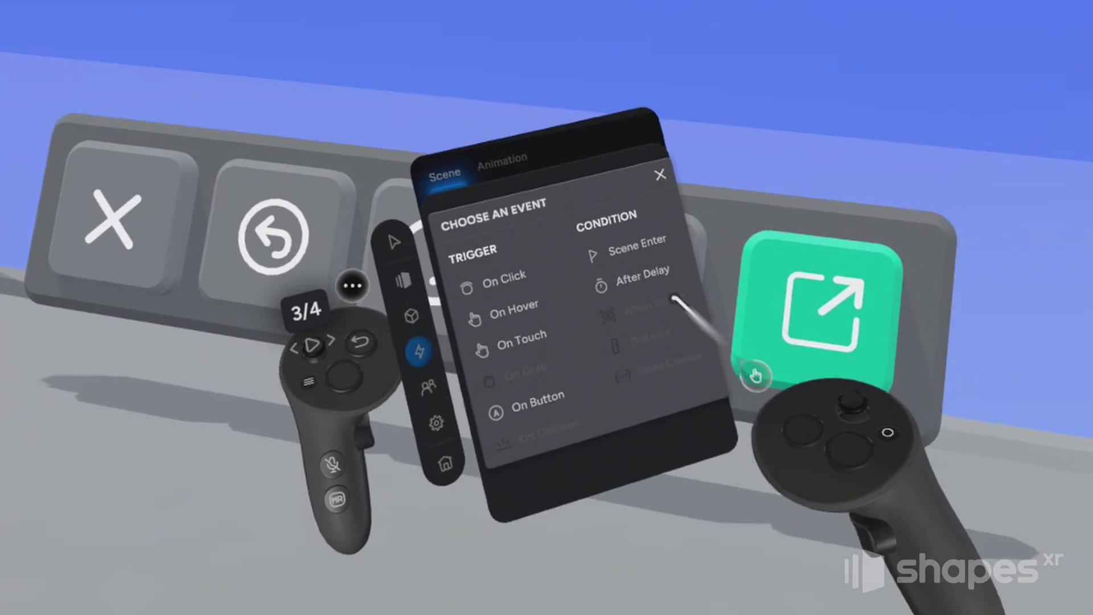
click(642, 274)
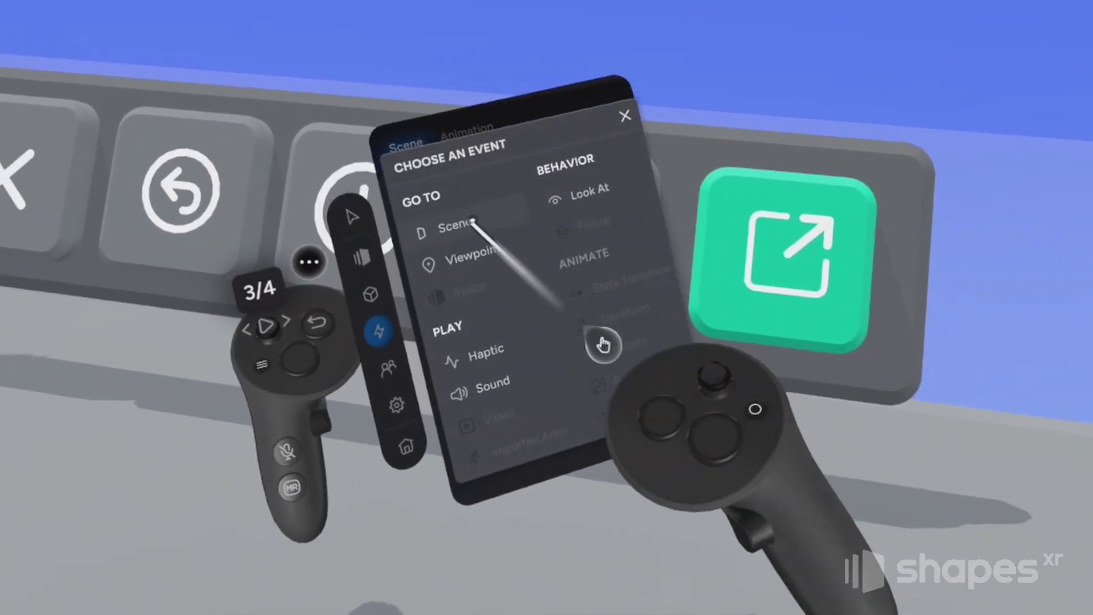
click(397, 230)
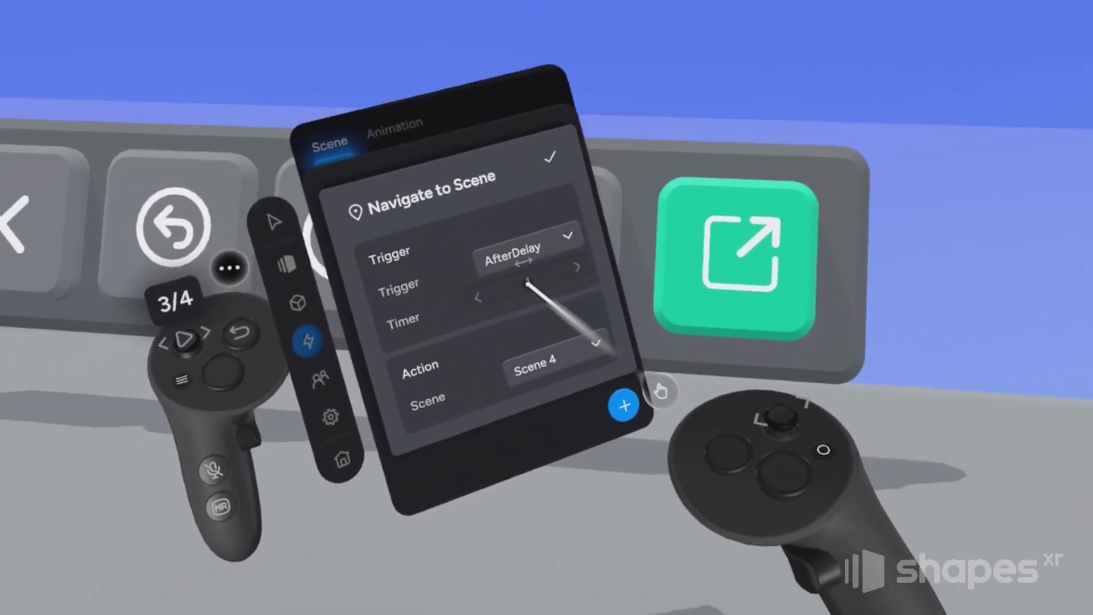
- Set the scene 3 interaction's delay timer to 0.2 and save the interaction
click(497, 268)
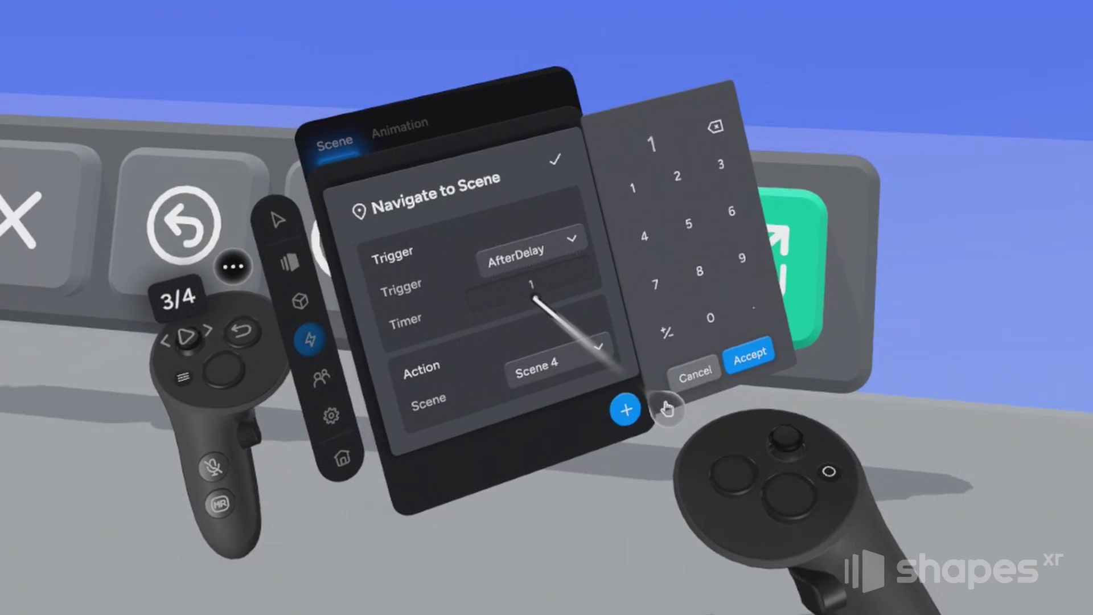
click(637, 181)
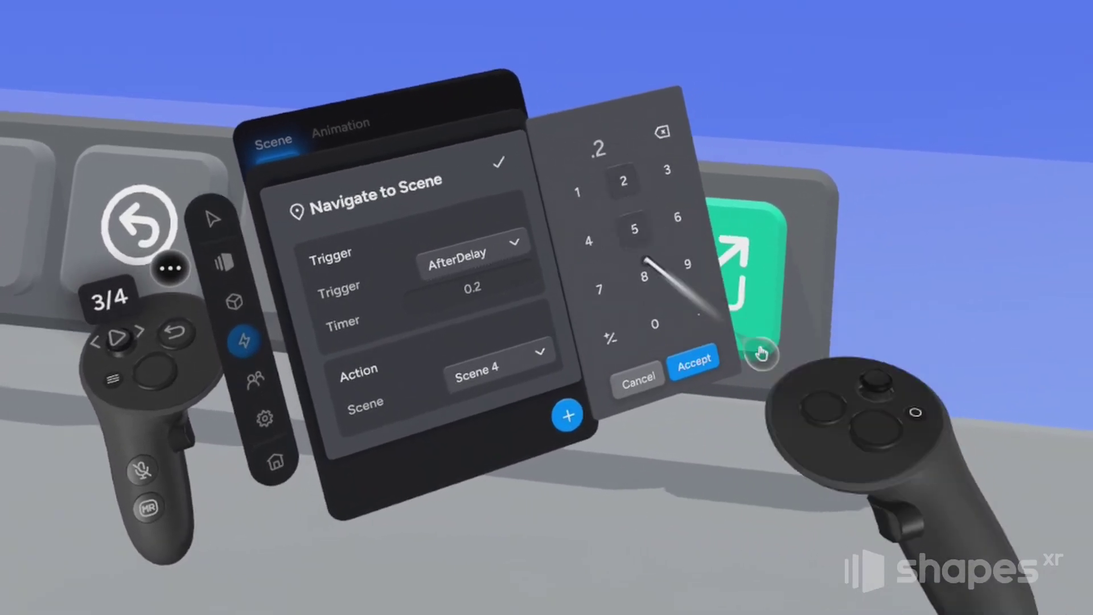
click(679, 349)
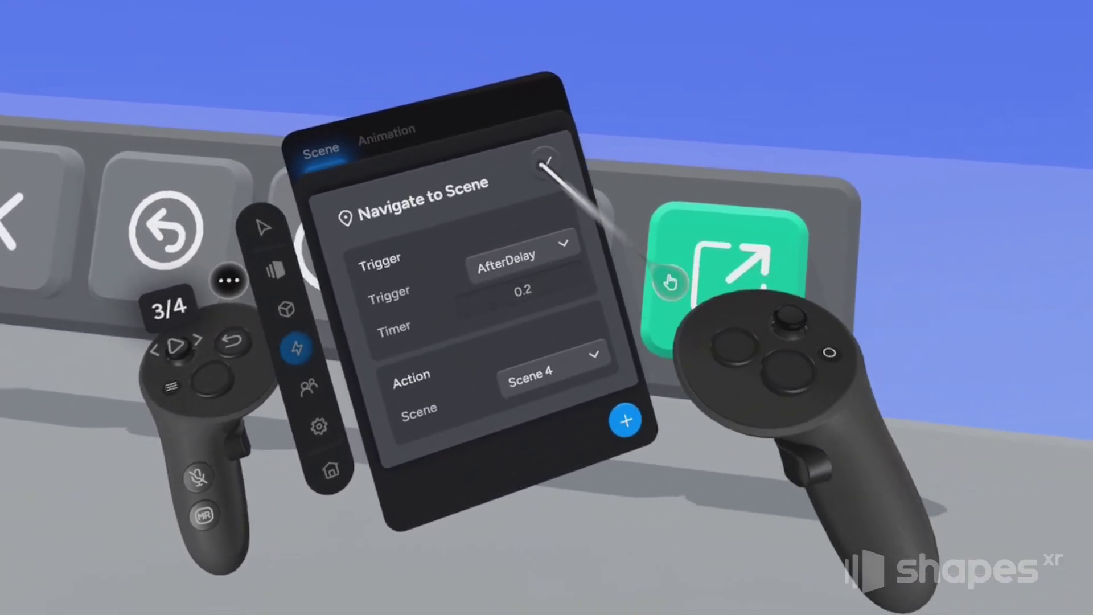
click(554, 165)
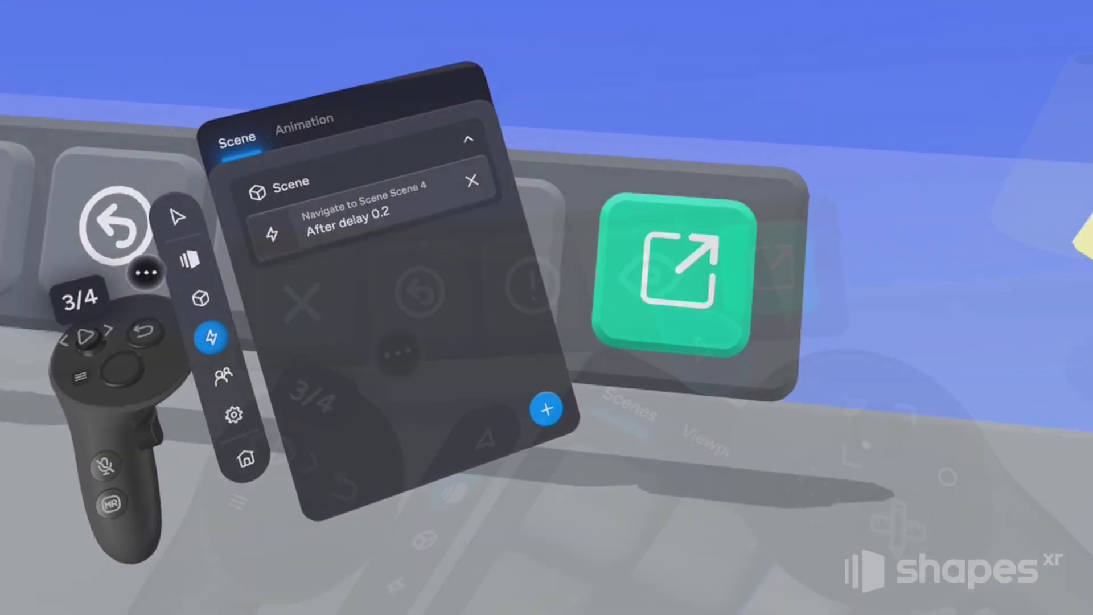
- Return to scene 1 to test the button's linked interactions from the start
click(285, 271)
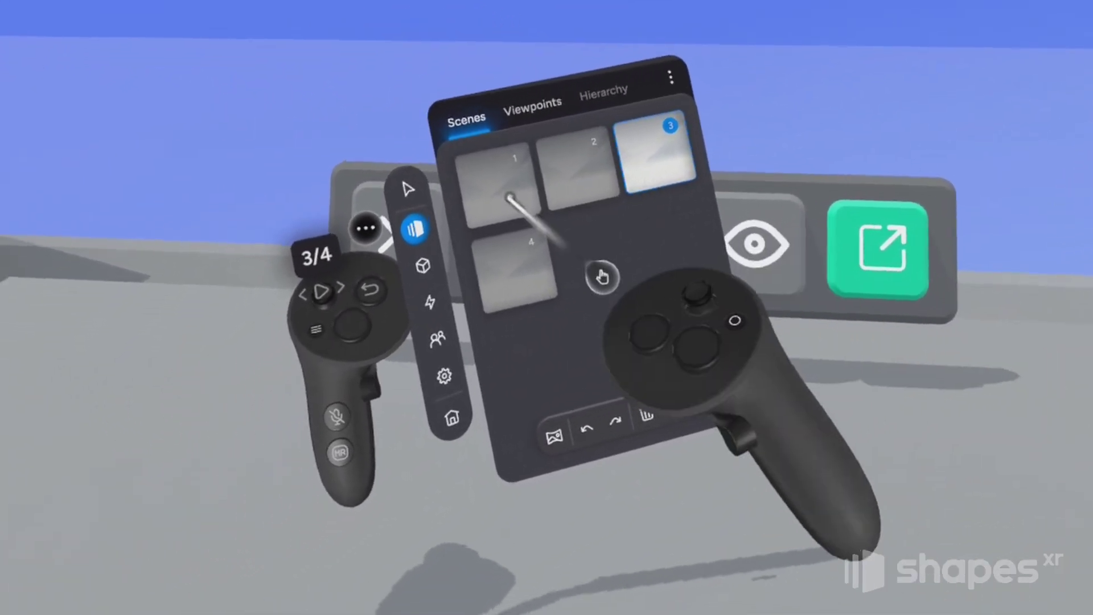
click(509, 196)
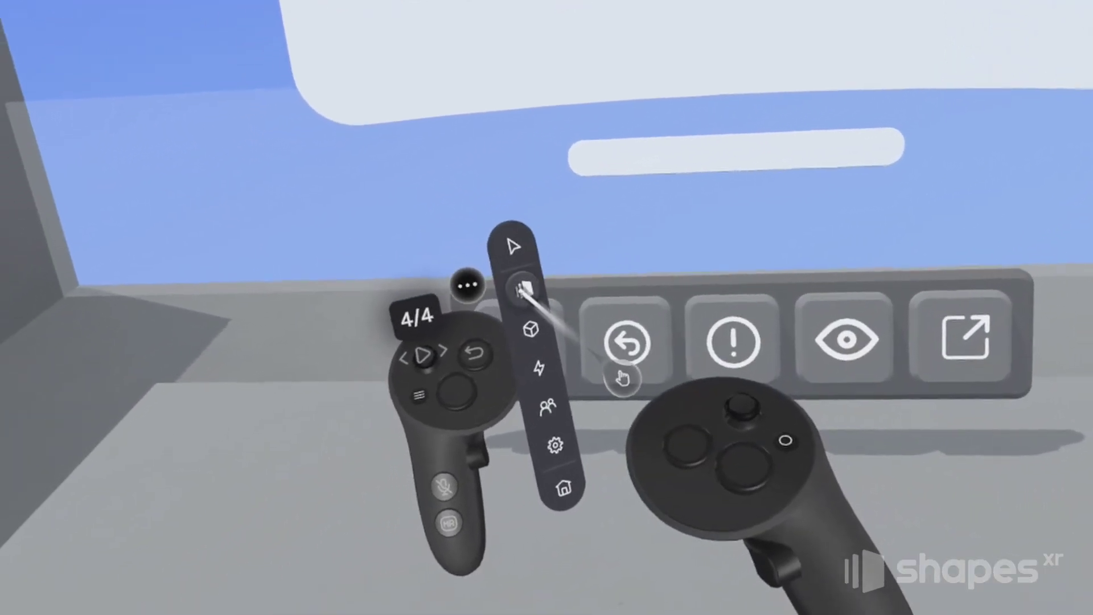
- Duplicate scene 4 to create scenes 5, 6 and 7
click(520, 291)
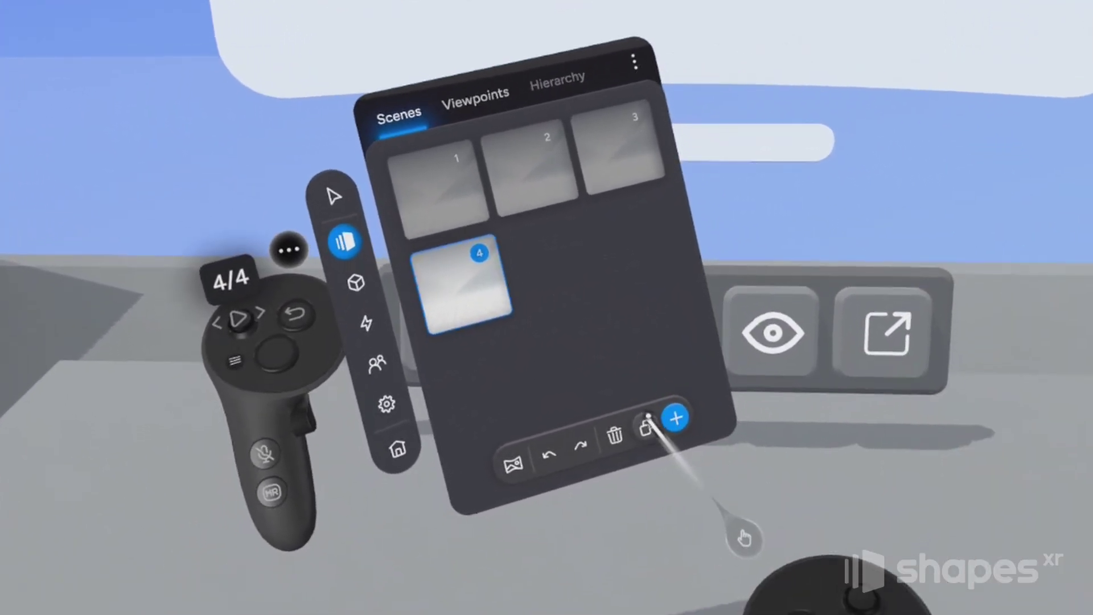
click(637, 420)
click(637, 420)
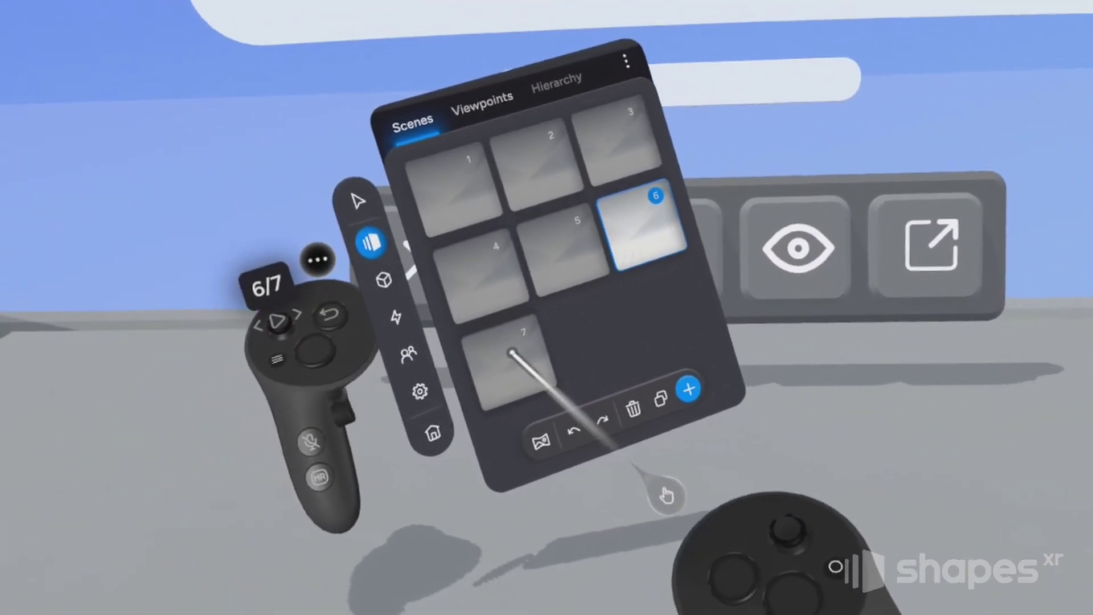
- In scene 7, add an inverted Spherebox from the 3D Primitives library and position it above the desk
click(467, 342)
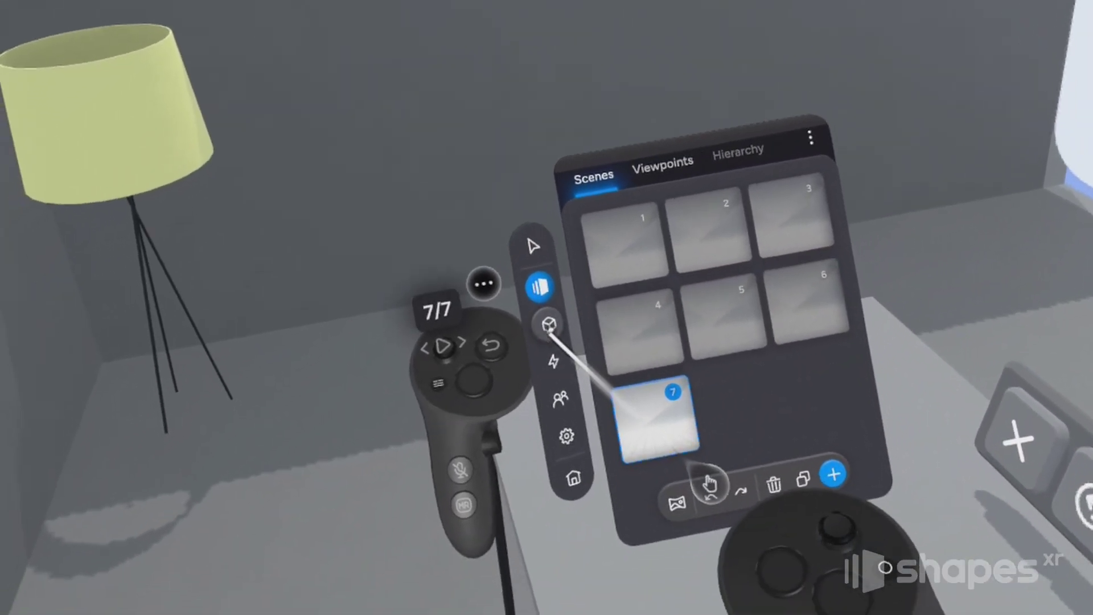
click(549, 324)
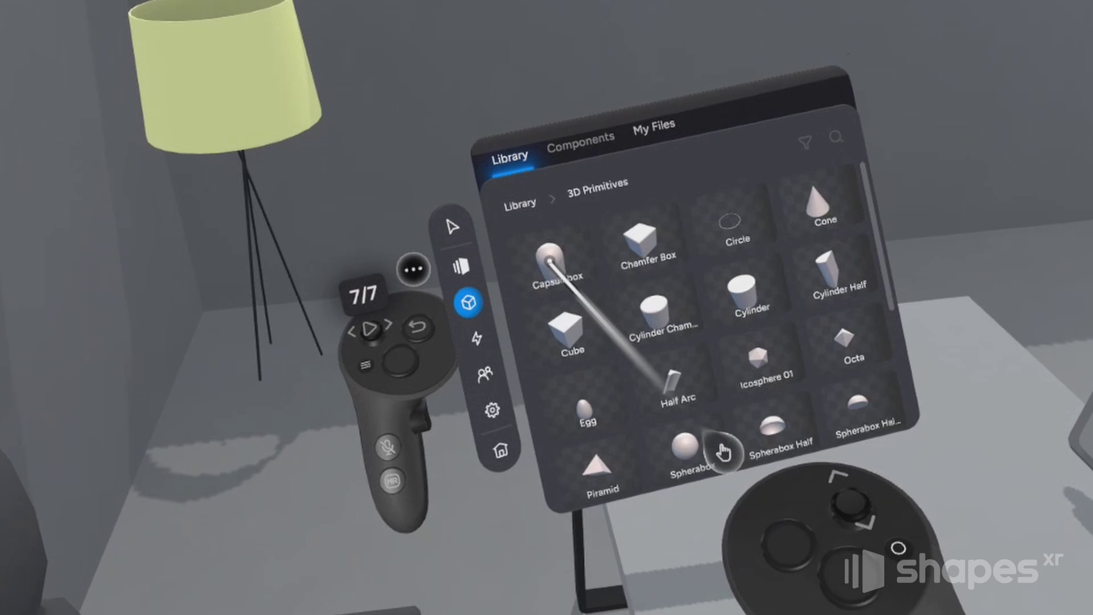
scroll(548, 260, down, 5)
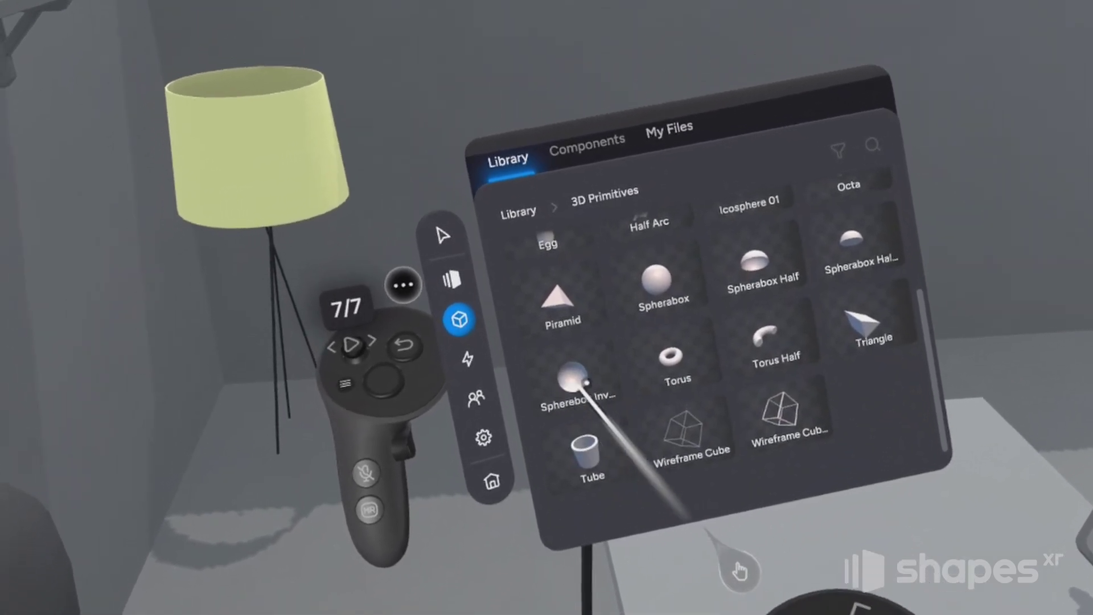
drag(585, 374, 818, 449)
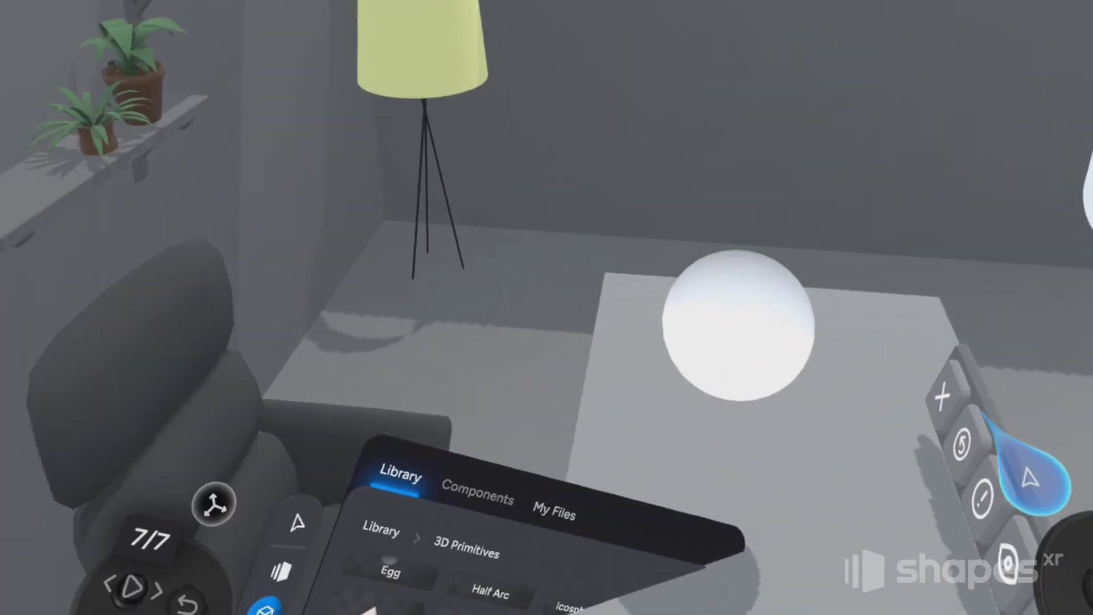
drag(789, 336, 779, 359)
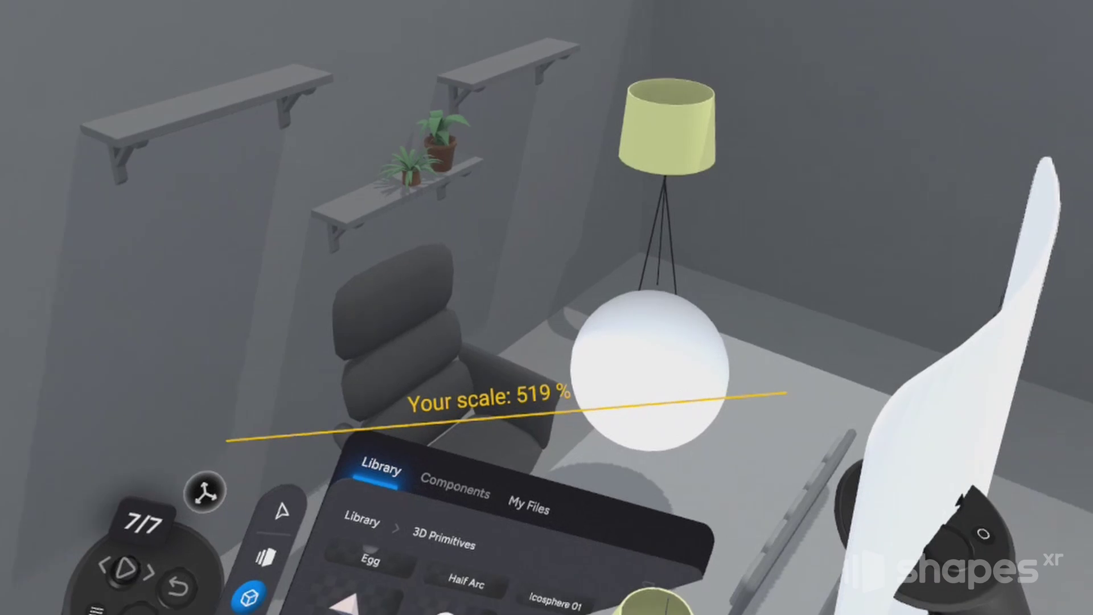
- Scale up the inverted sphere and position it so that it encloses the whole room
drag(711, 366, 1002, 513)
scroll(547, 307, down, 5)
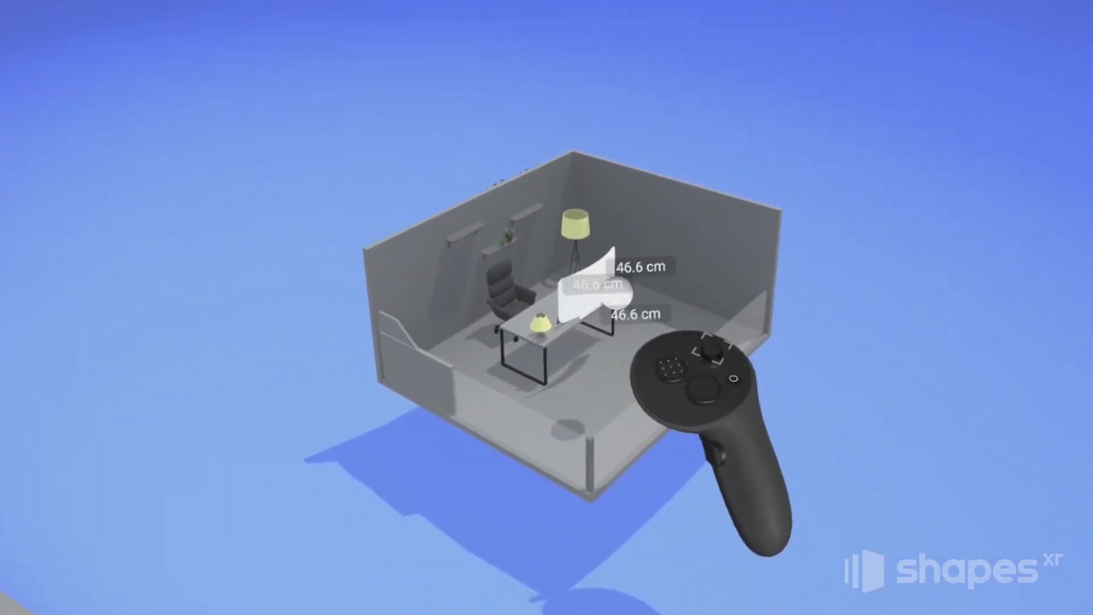
drag(614, 293, 648, 265)
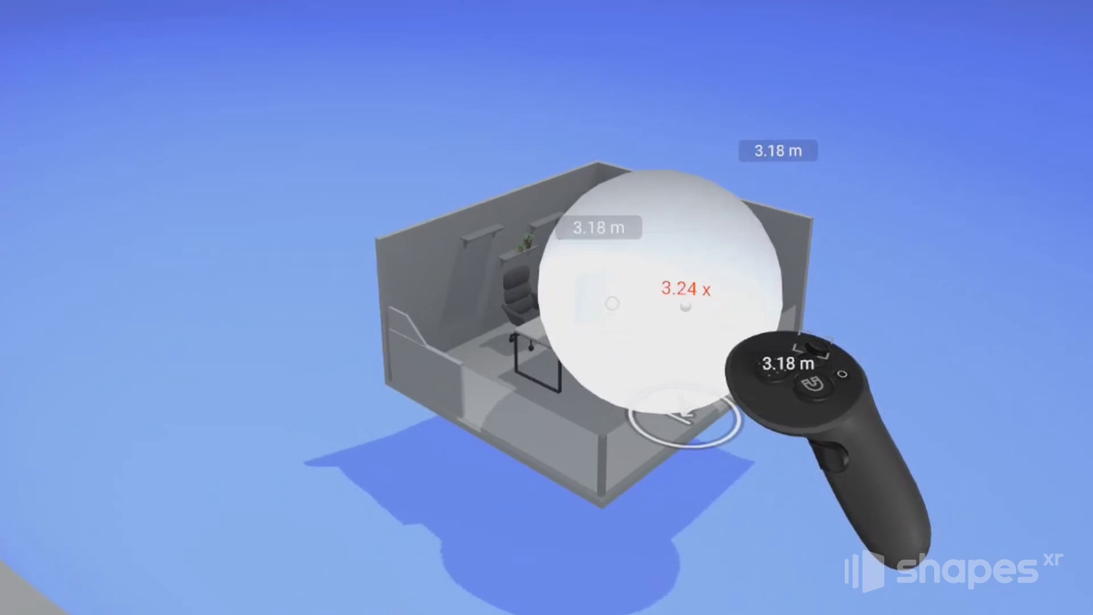
drag(682, 302, 679, 263)
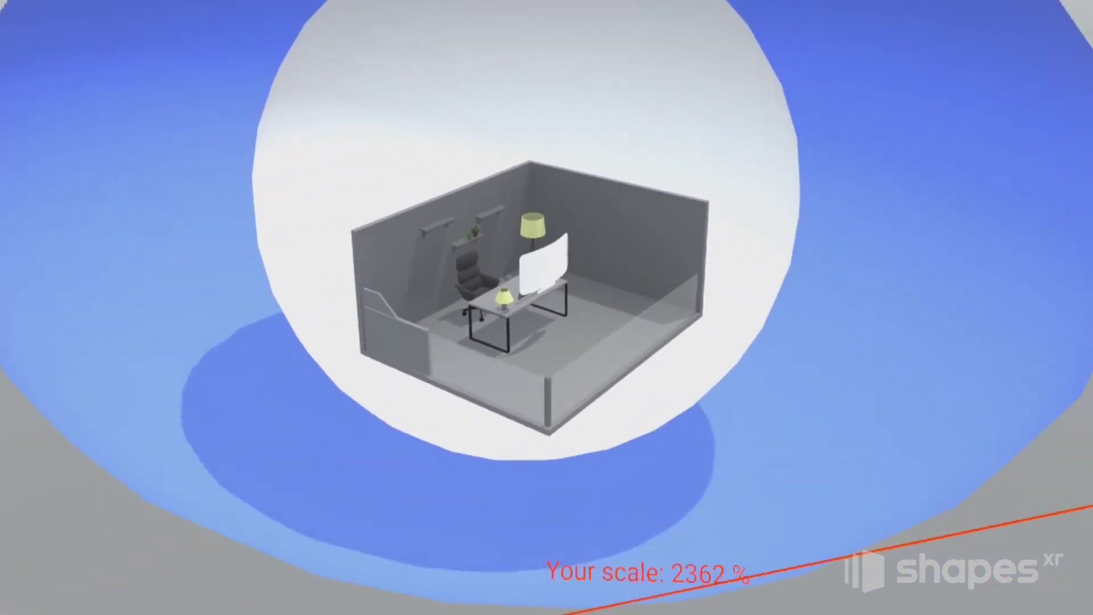
- Choose the Passthrough material in the Paint Tool for the sphere around the room
key(Right)
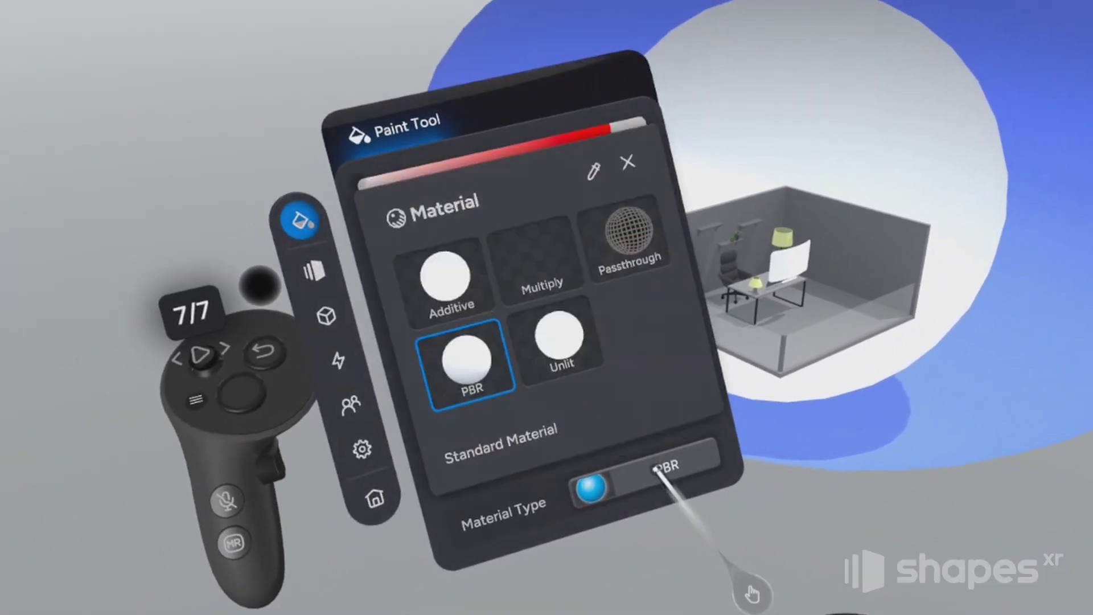
click(633, 256)
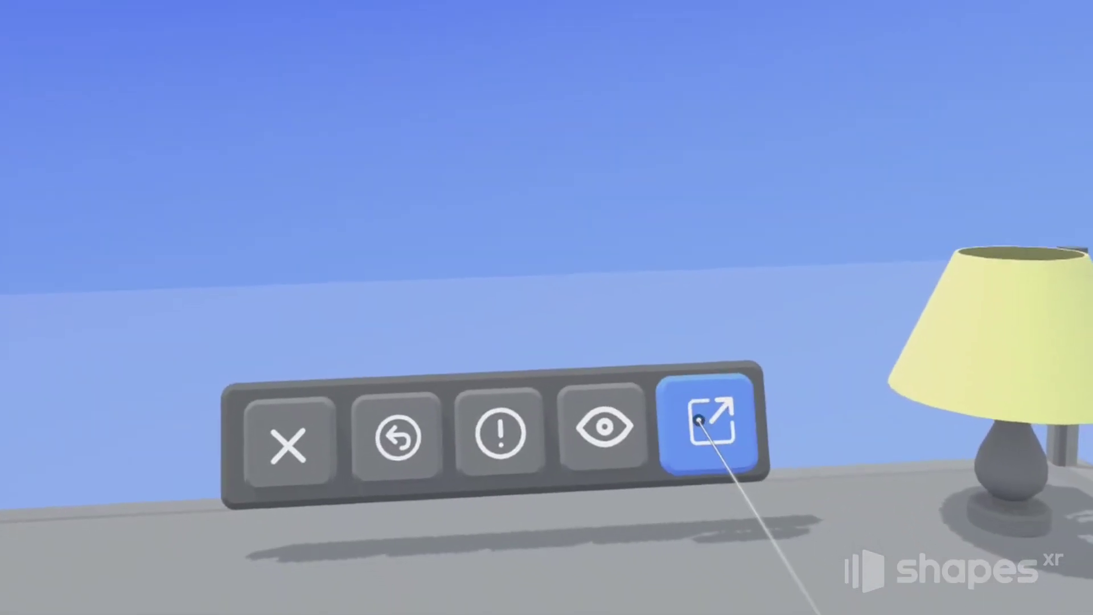
- Trigger the highlighted open-link button in the preview to test the scene sequence
click(689, 411)
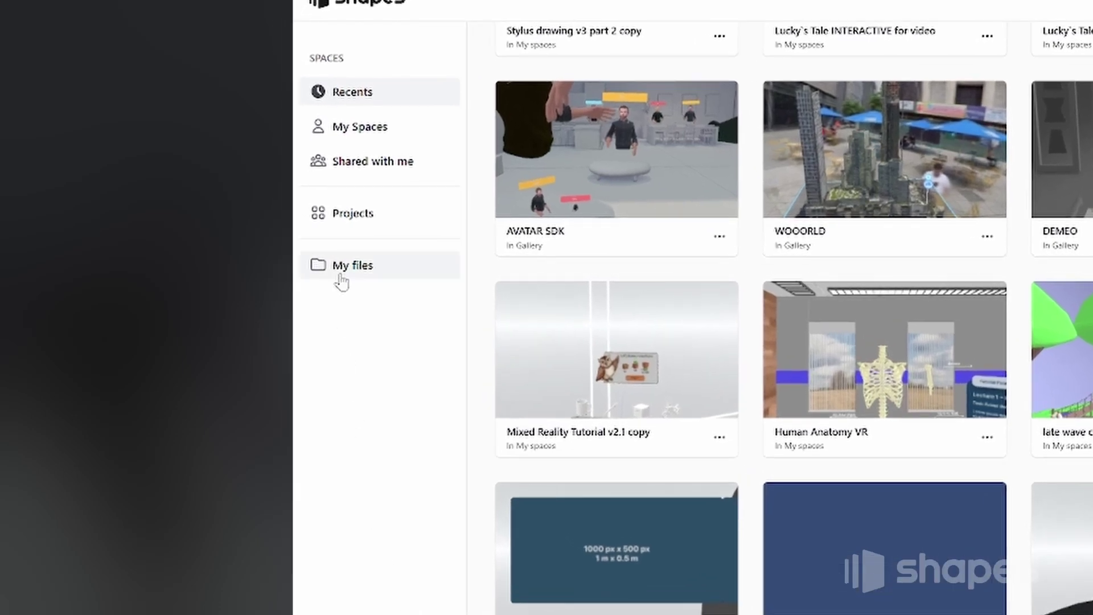
- Switch to the ShapesXR web dashboard and upload the 3D model file to My files
click(340, 275)
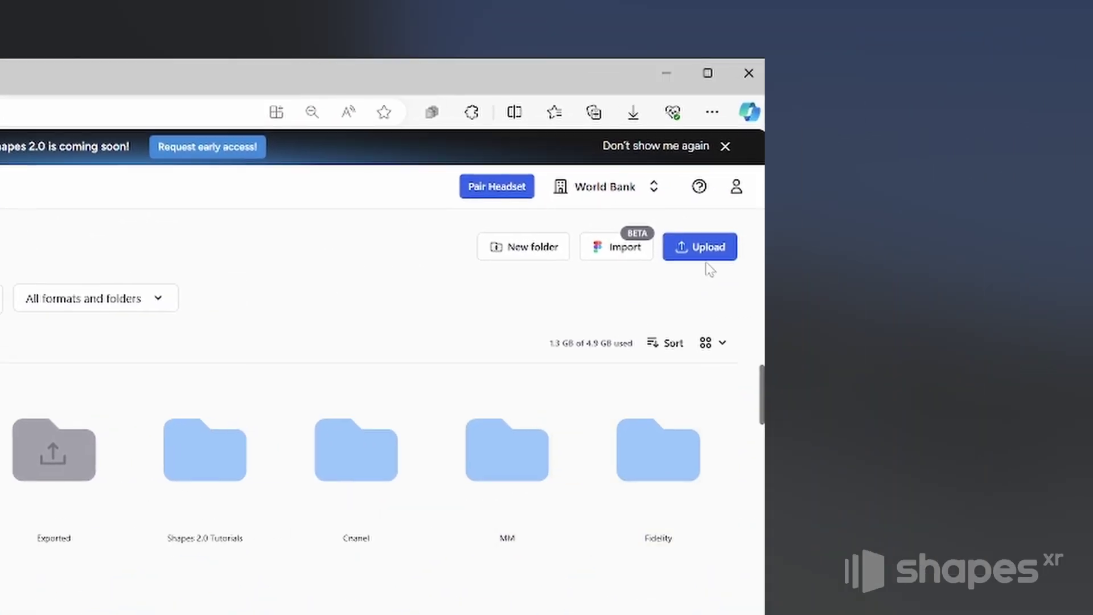
click(709, 250)
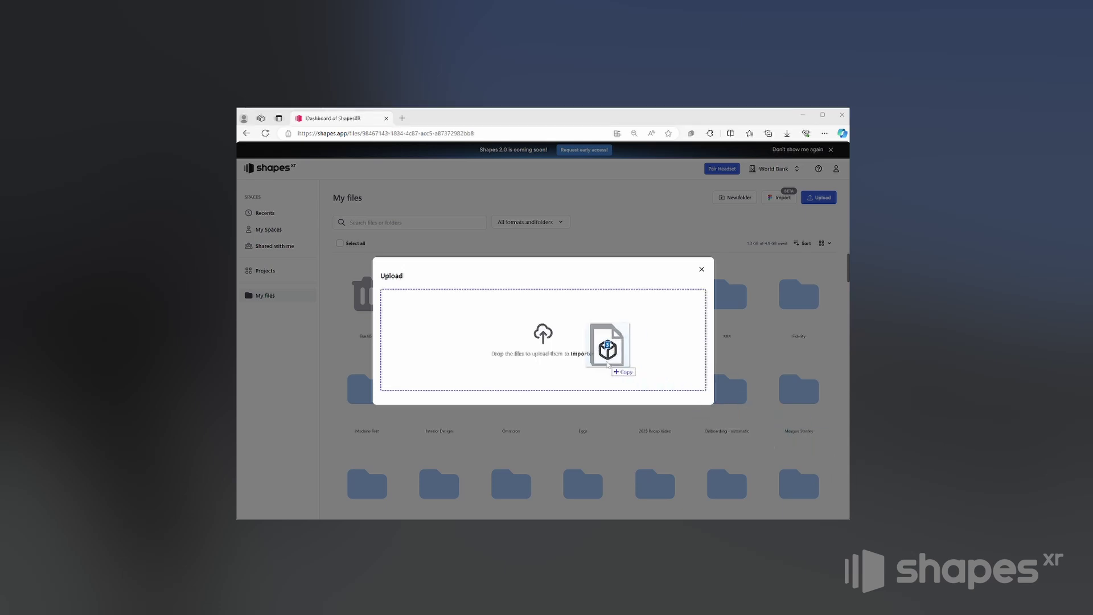
drag(607, 364, 608, 366)
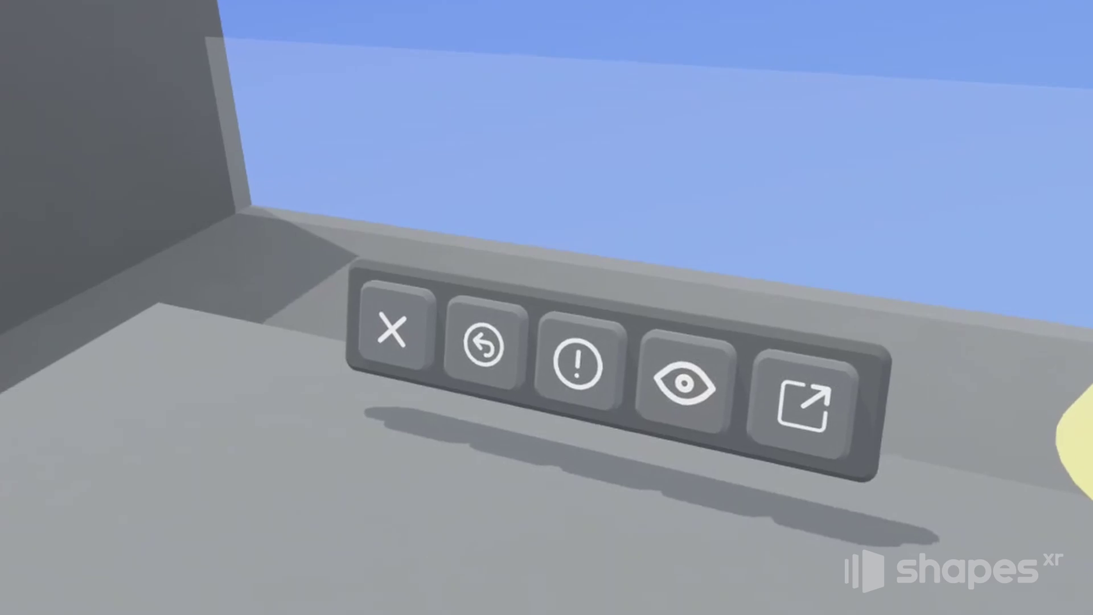
- Back in the headset space, browse the My Files asset folders for the uploaded model
click(510, 303)
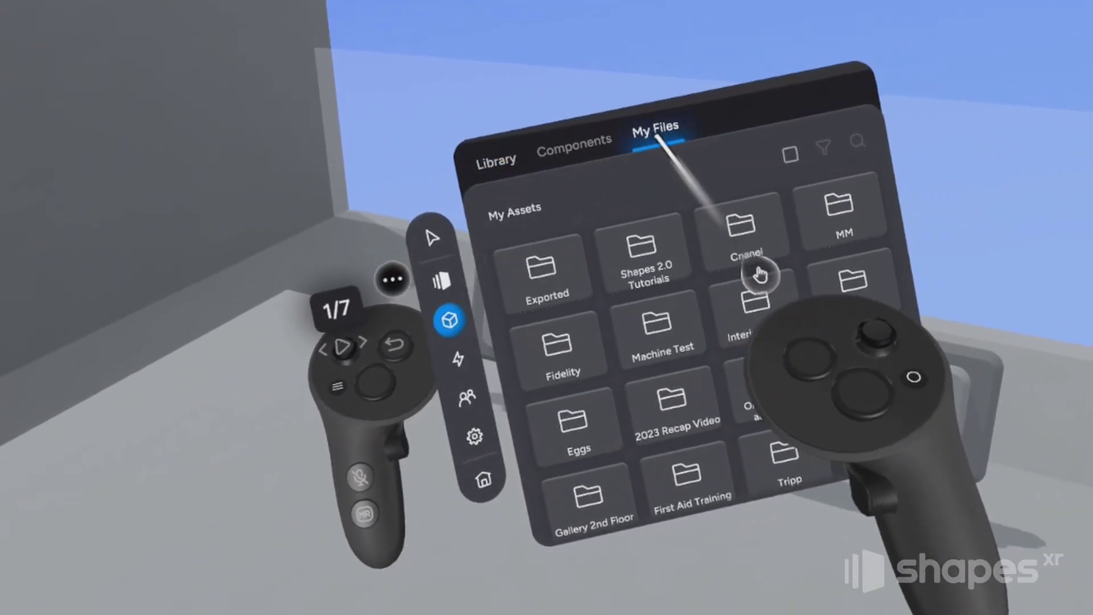
scroll(684, 313, down, 5)
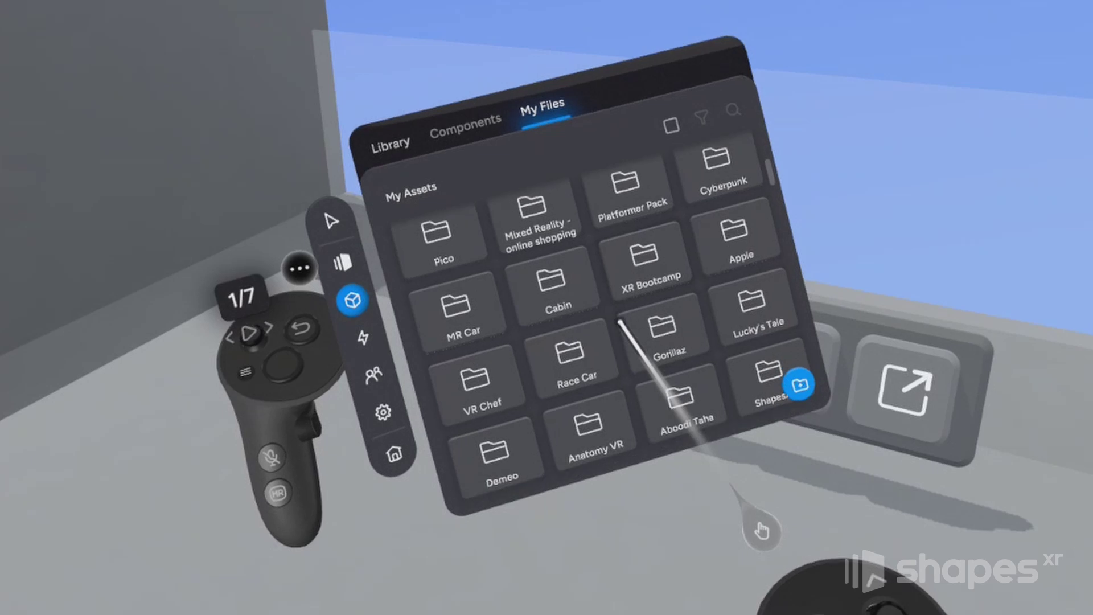